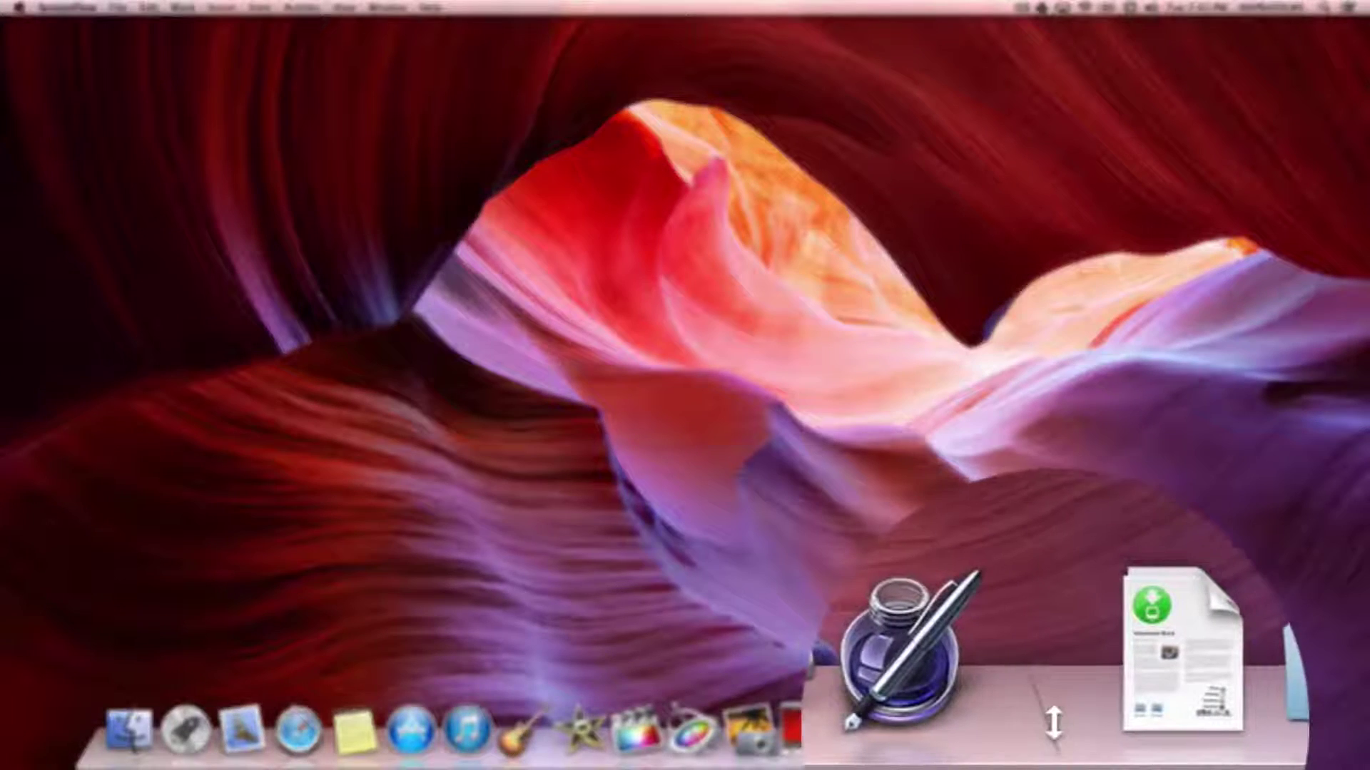
Step: Try the smallest and largest Dock sizes, settle on medium, and toggle Magnification off and back on
left_click_drag(1052, 721, 1007, 762)
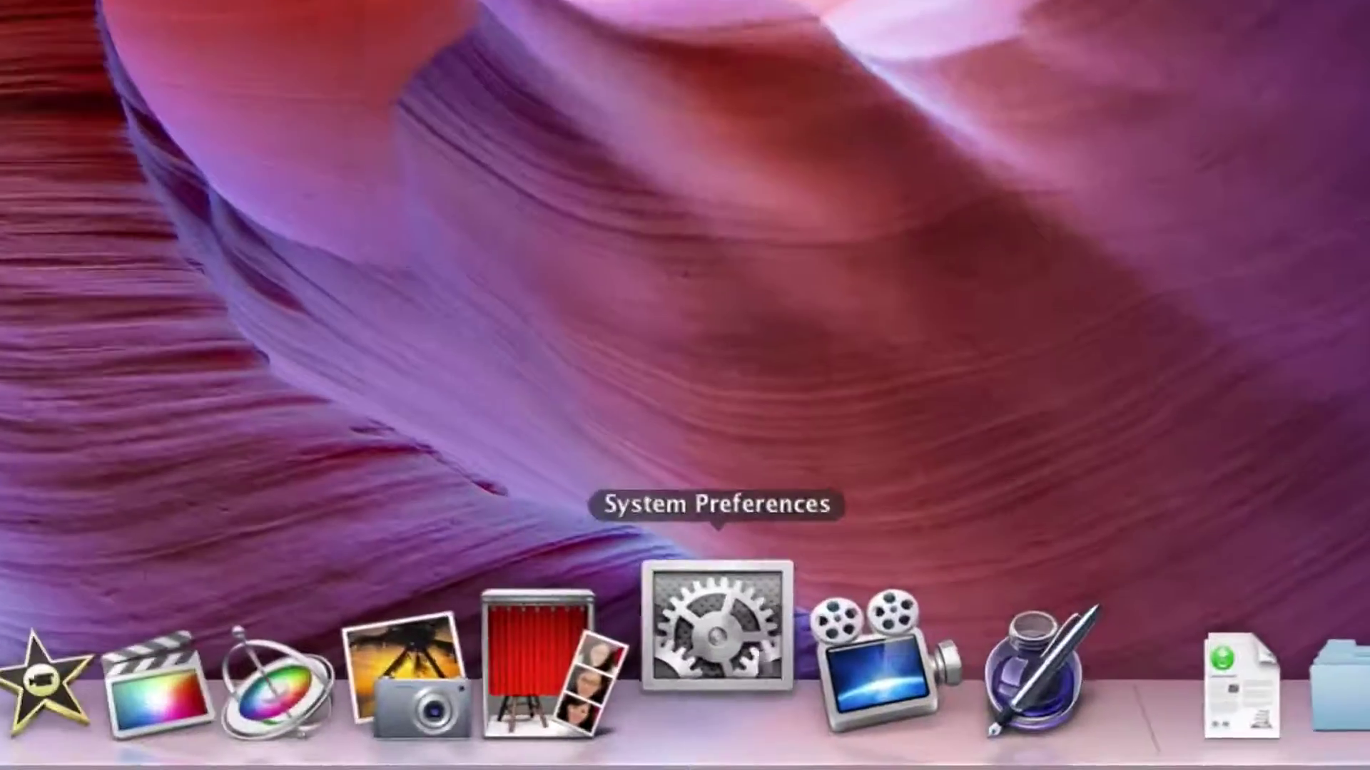
left_click(873, 733)
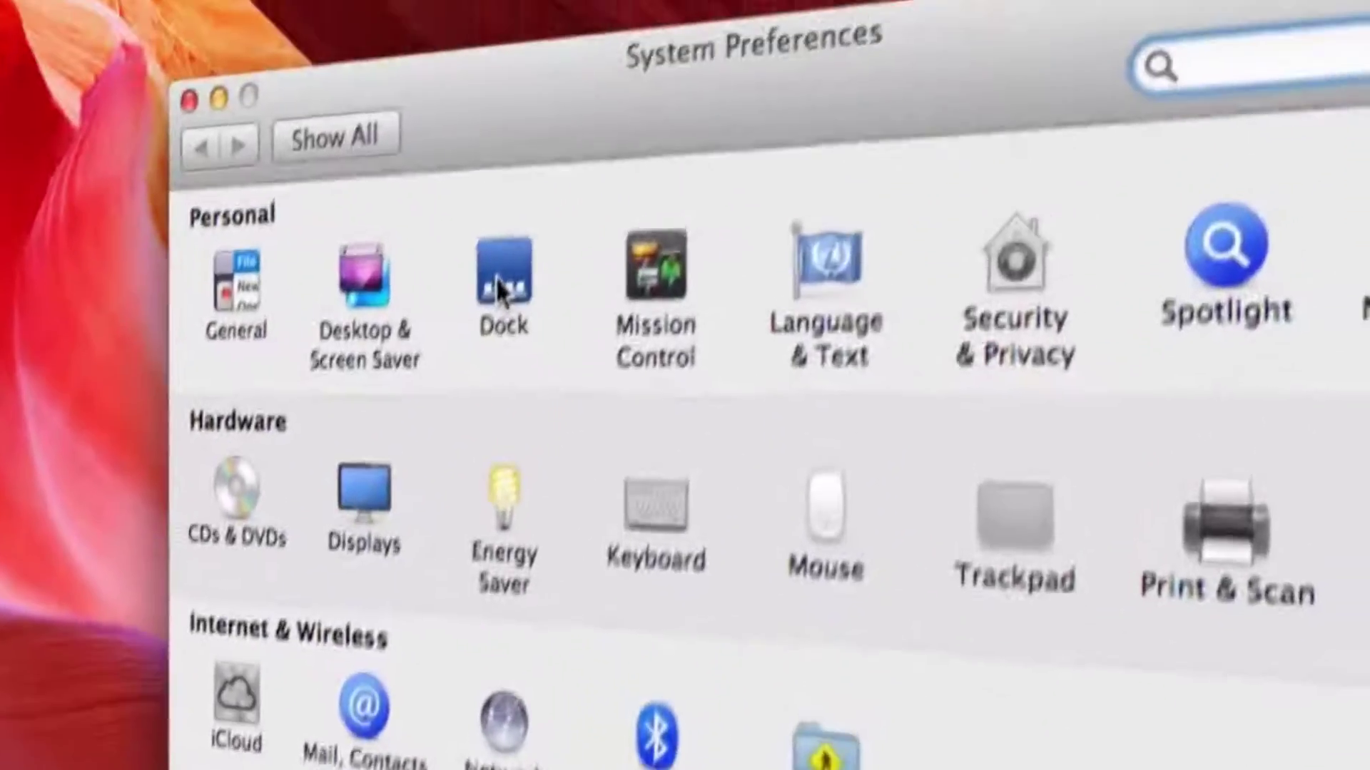
left_click(494, 289)
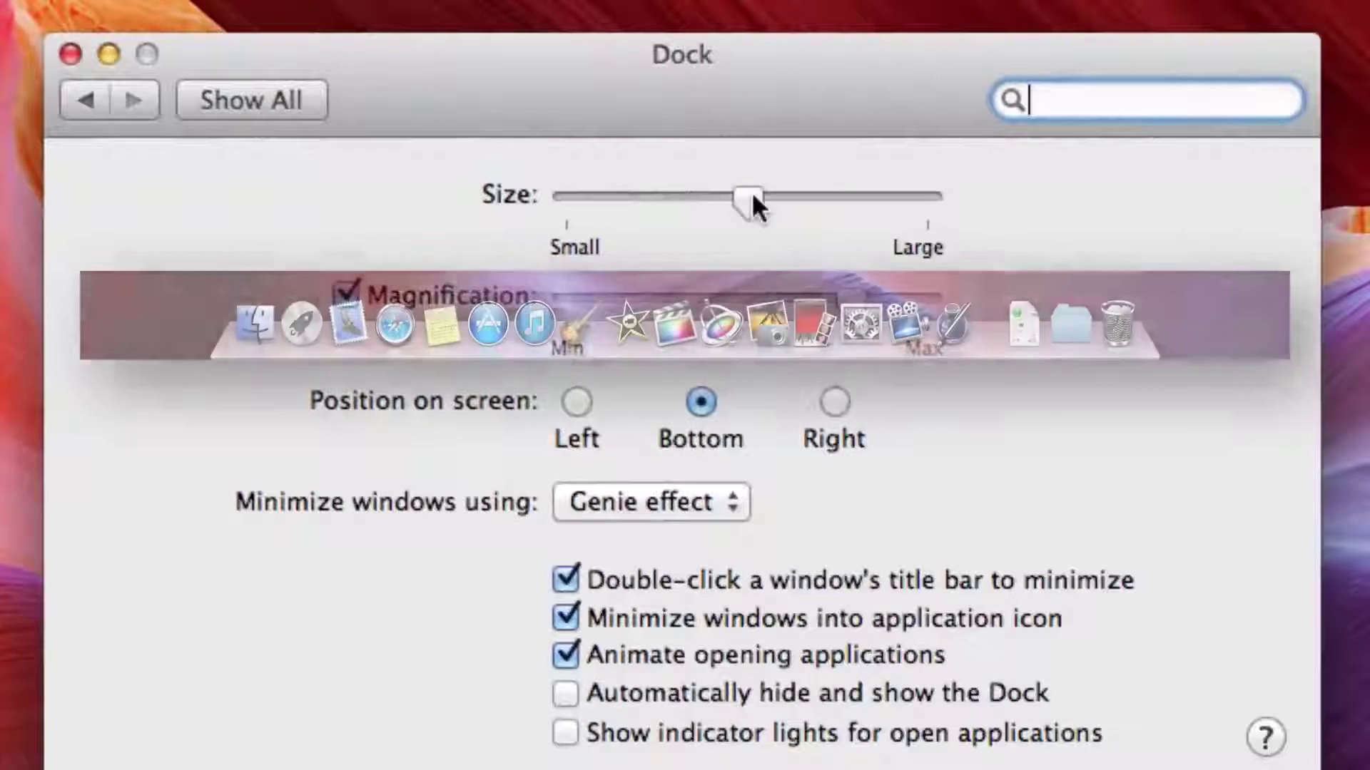
left_click_drag(824, 239, 607, 237)
left_click_drag(549, 197, 724, 187)
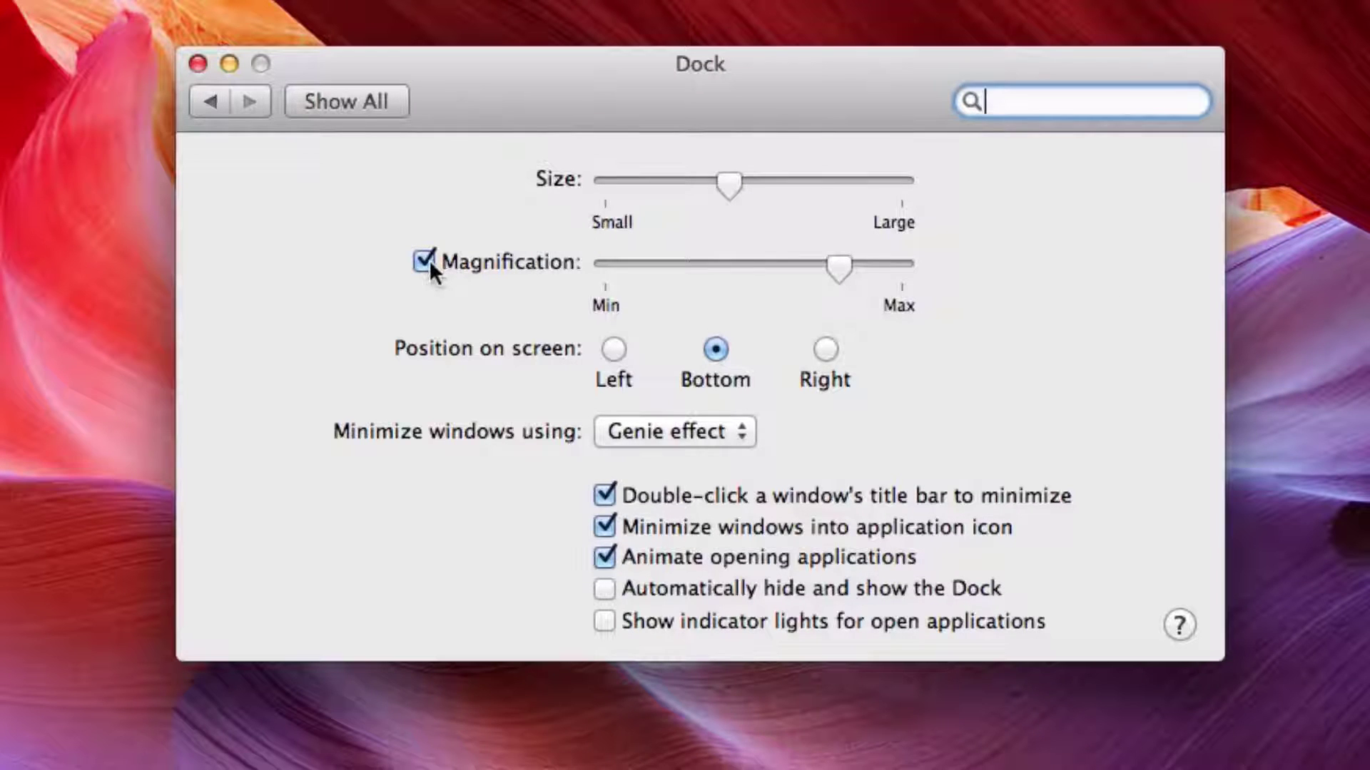
left_click(428, 261)
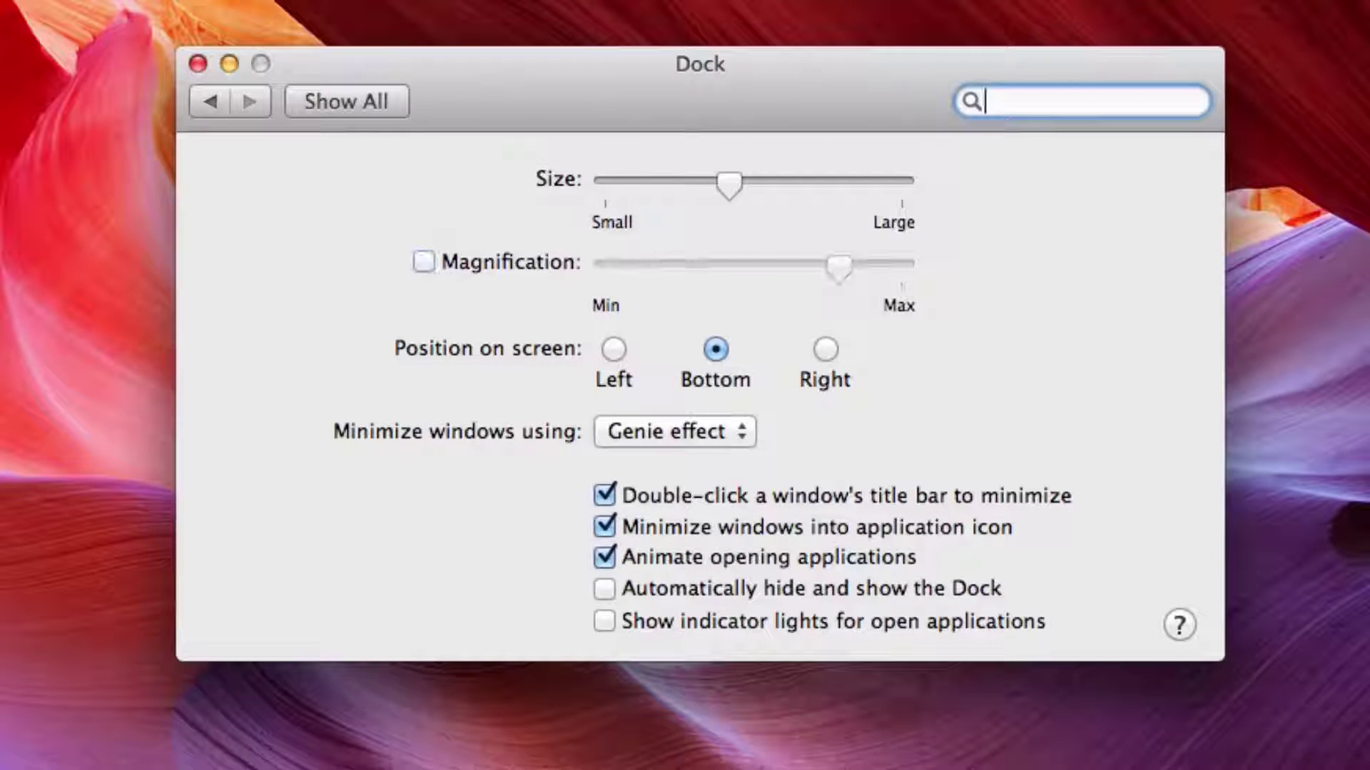
left_click(436, 260)
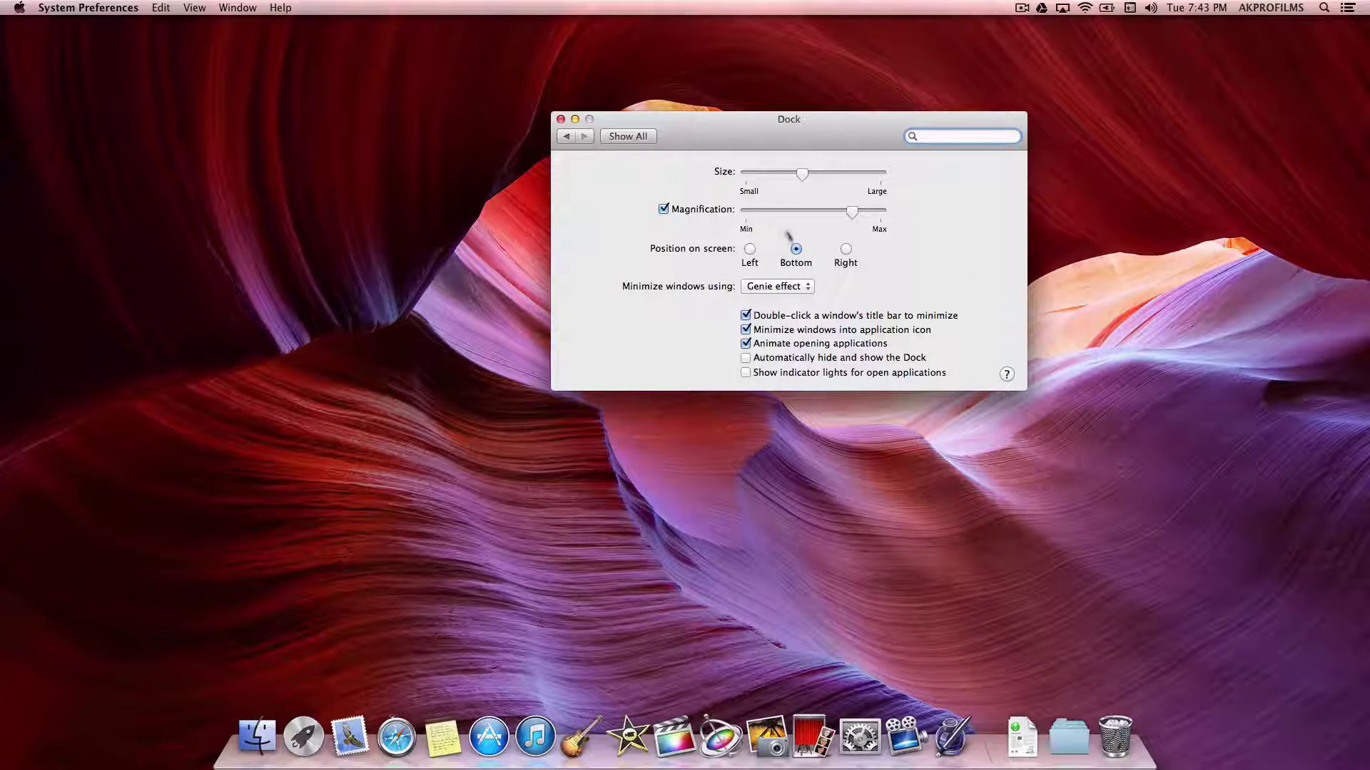
left_click(767, 292)
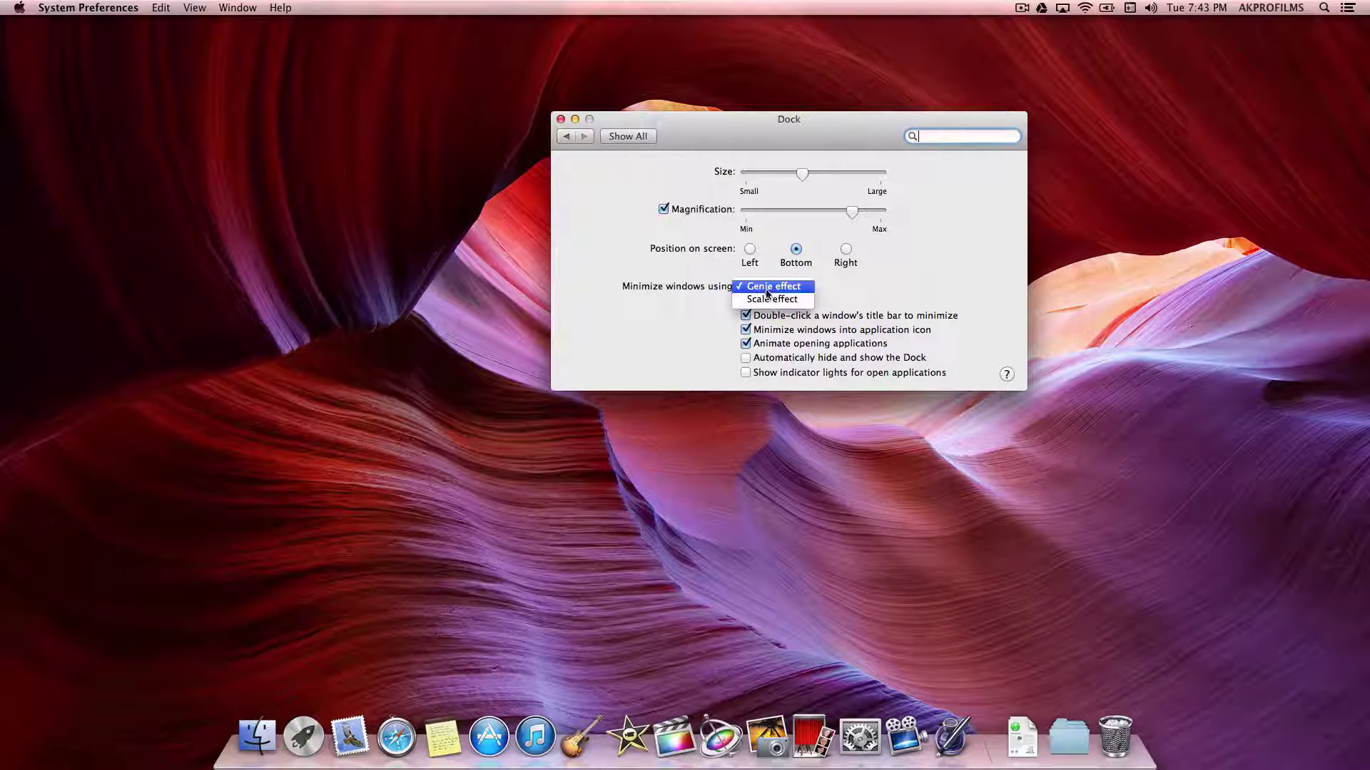
left_click(801, 290)
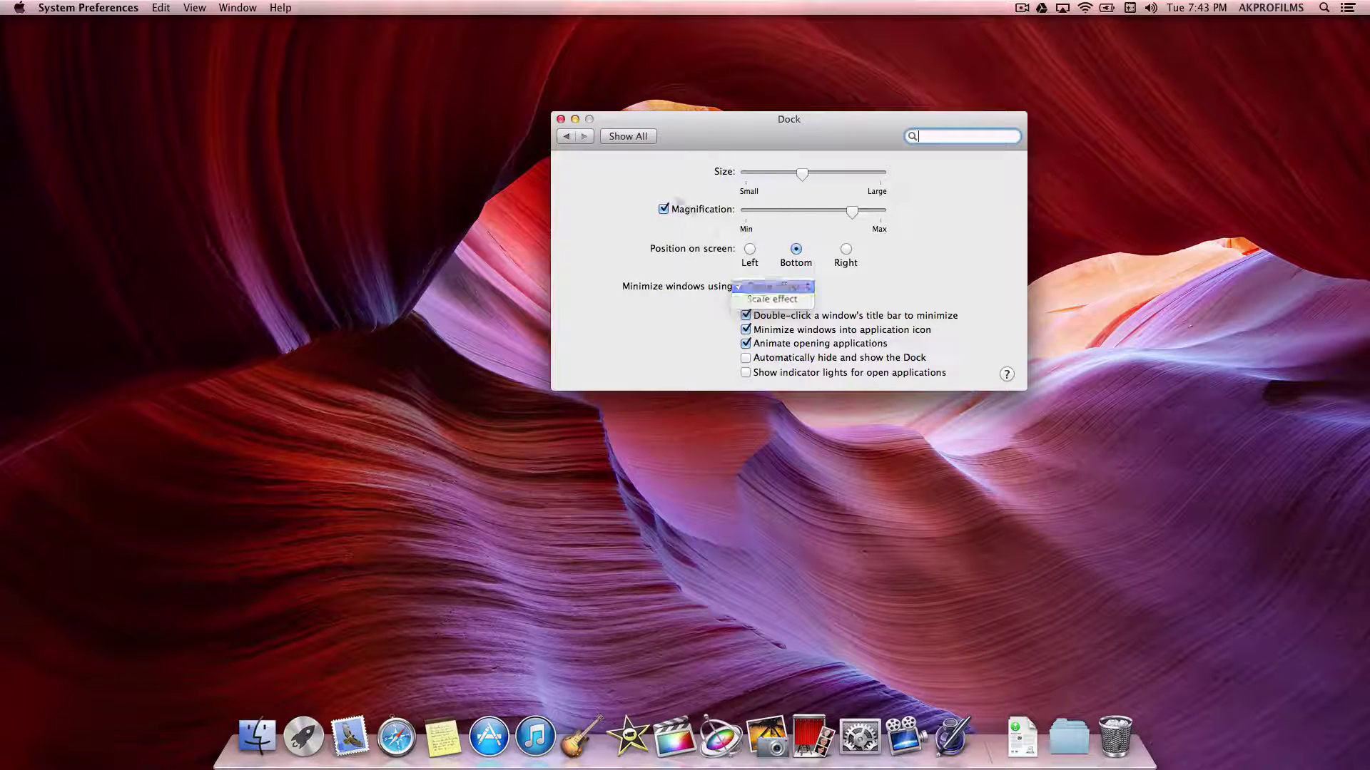
left_click(575, 120)
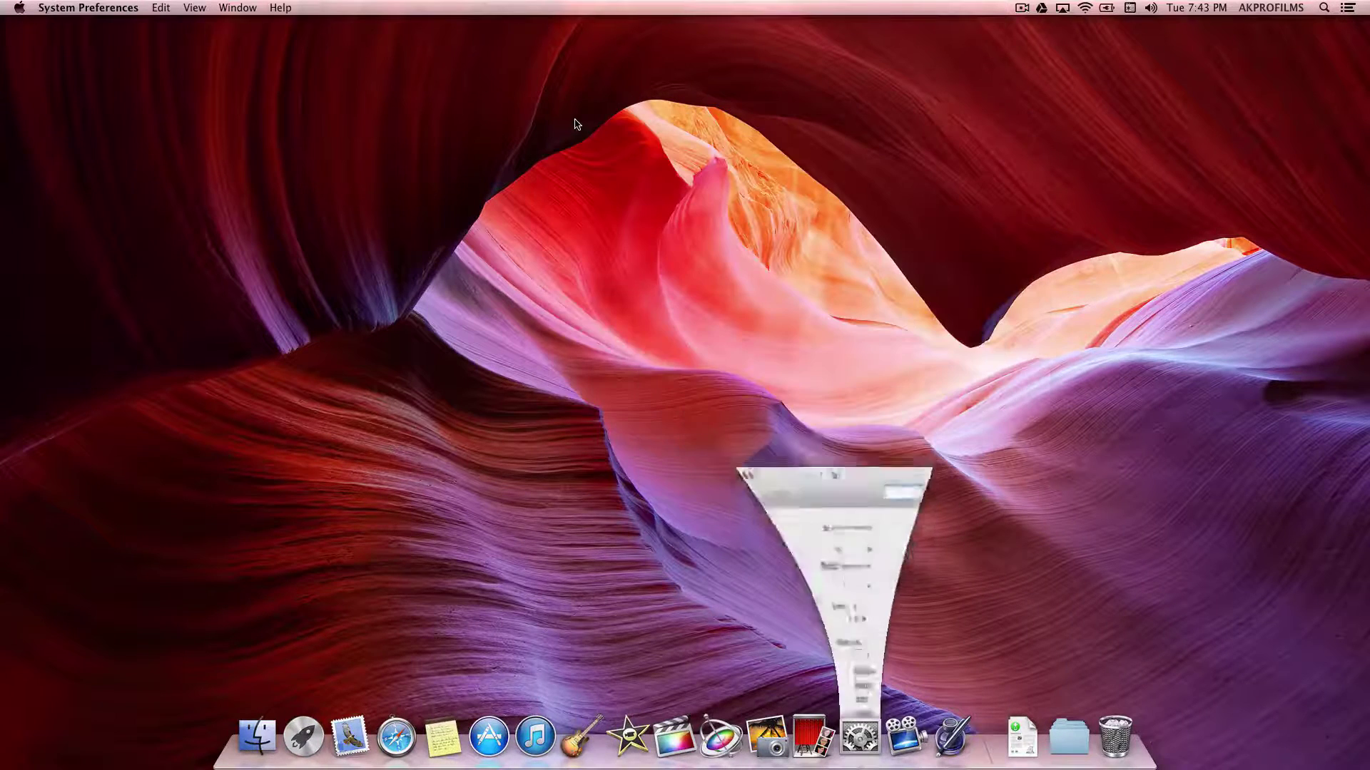
left_click(866, 729)
left_click(785, 287)
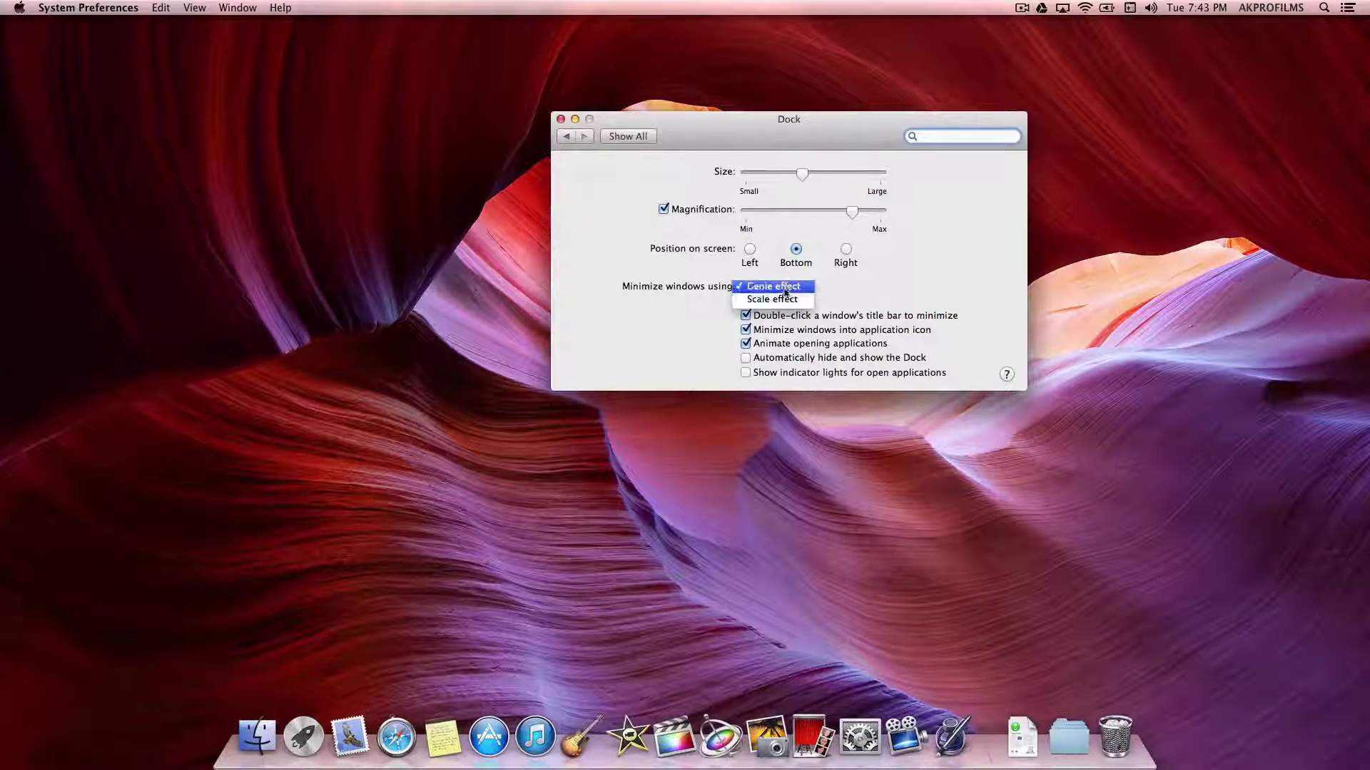
left_click(786, 301)
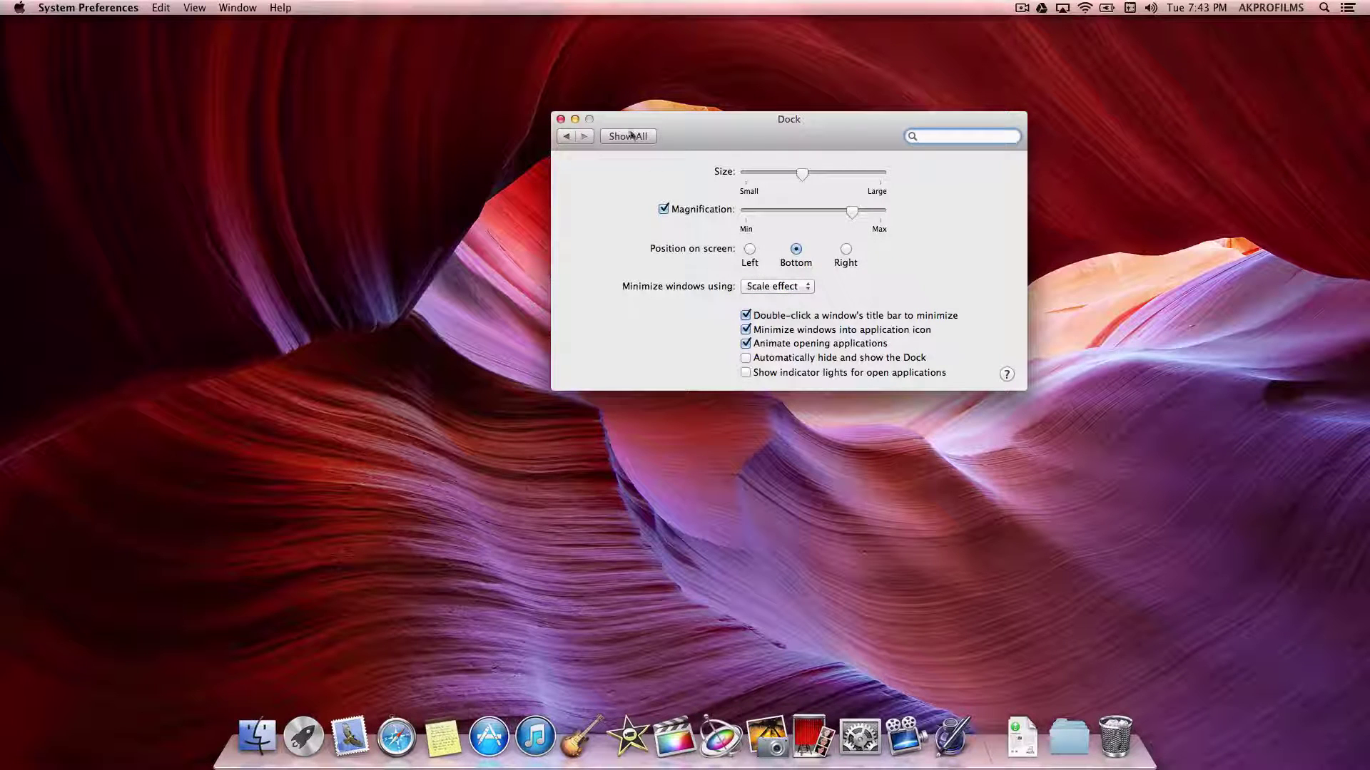
left_click(575, 119)
left_click(860, 735)
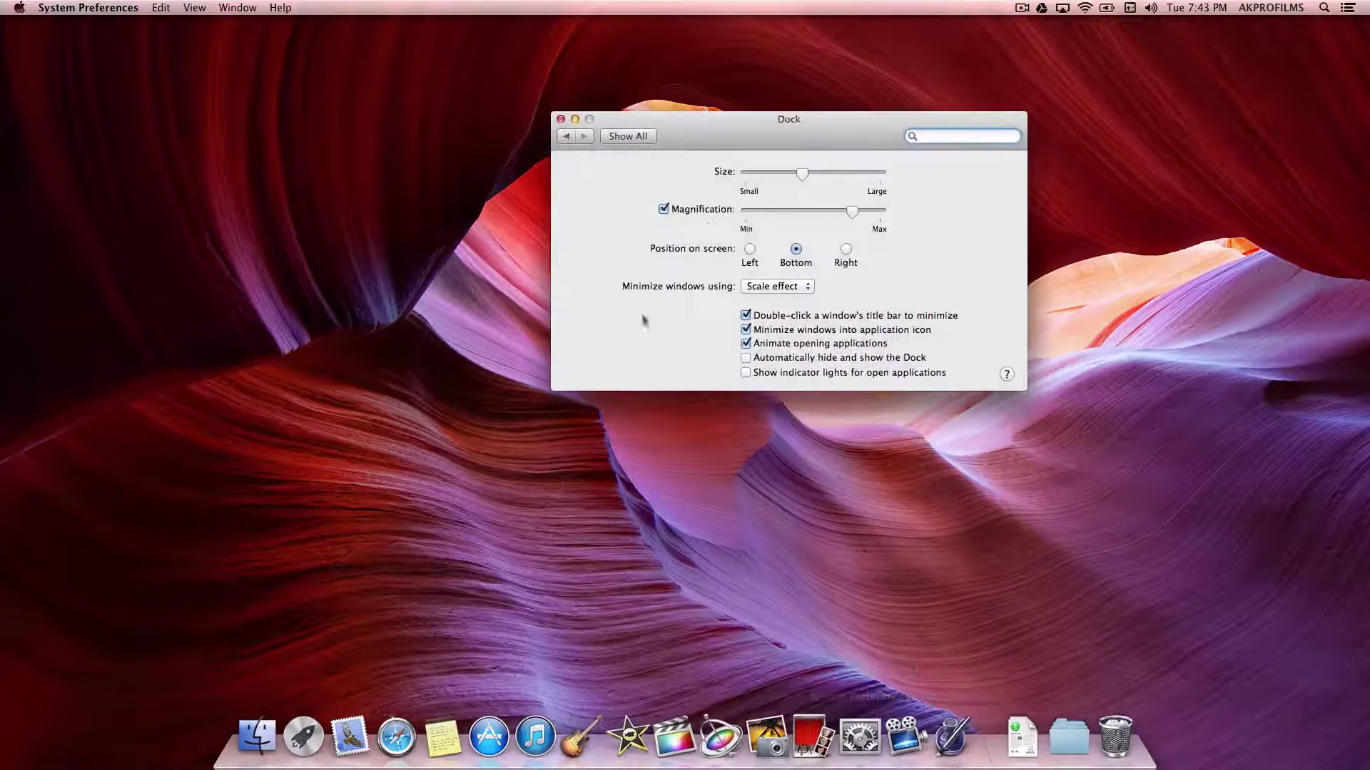
left_click(764, 286)
left_click(763, 274)
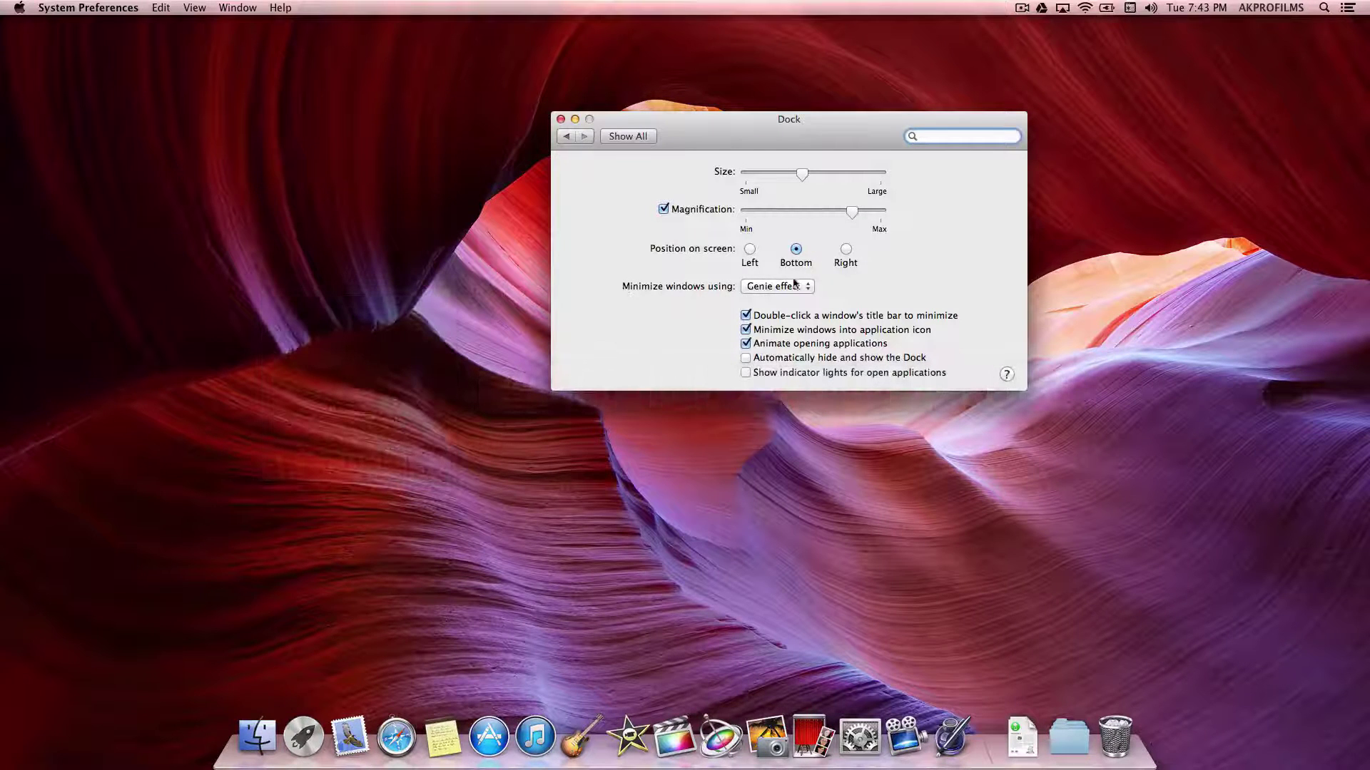
Step: Minimize the settings window into the Dock and restore it twice to test minimizing behaviour
double_click(768, 128)
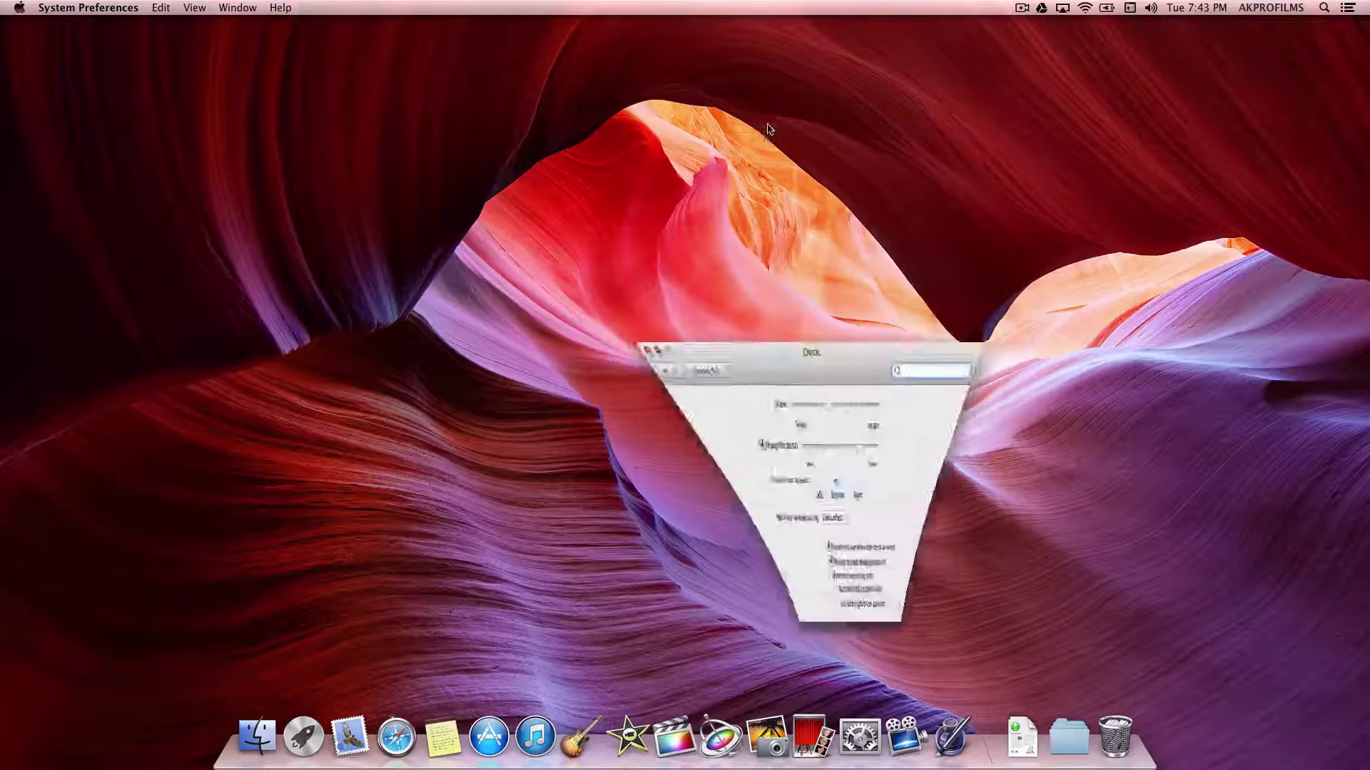
left_click(859, 735)
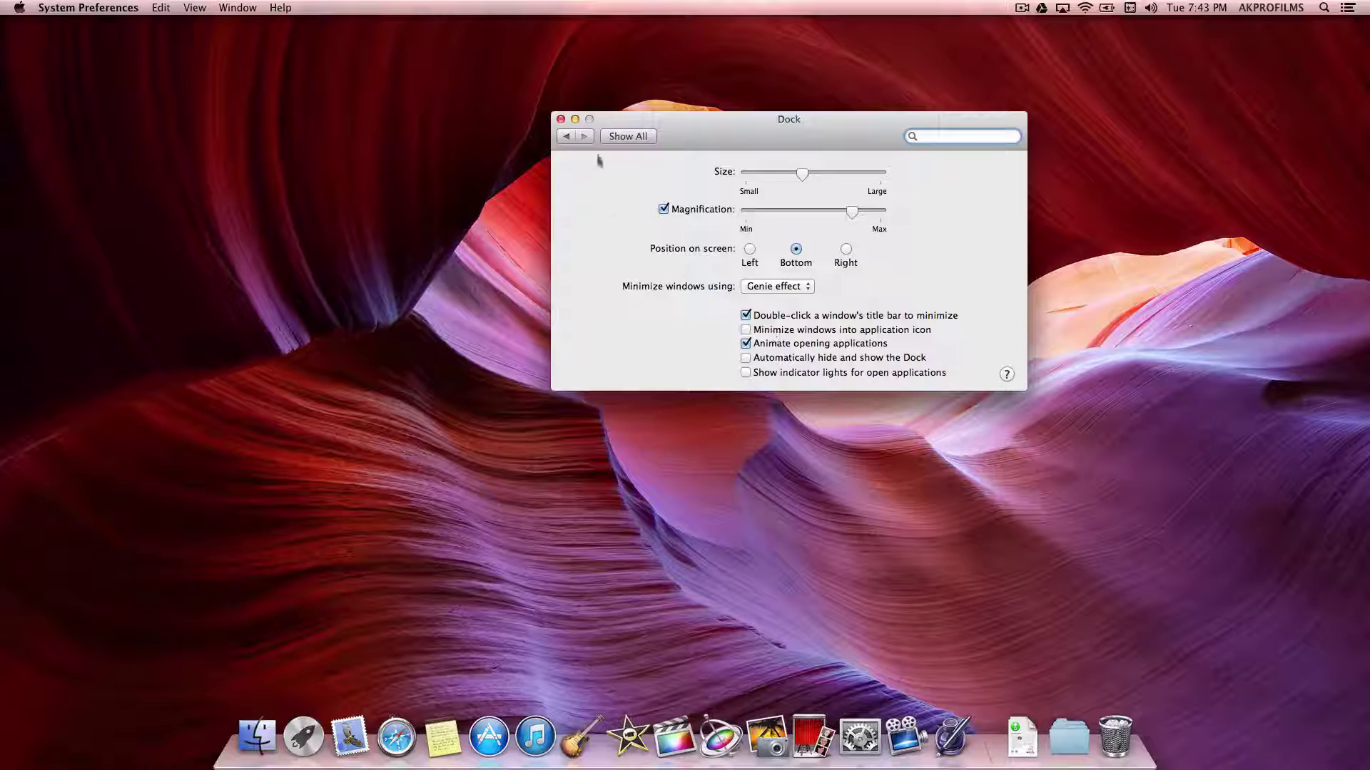
left_click(575, 120)
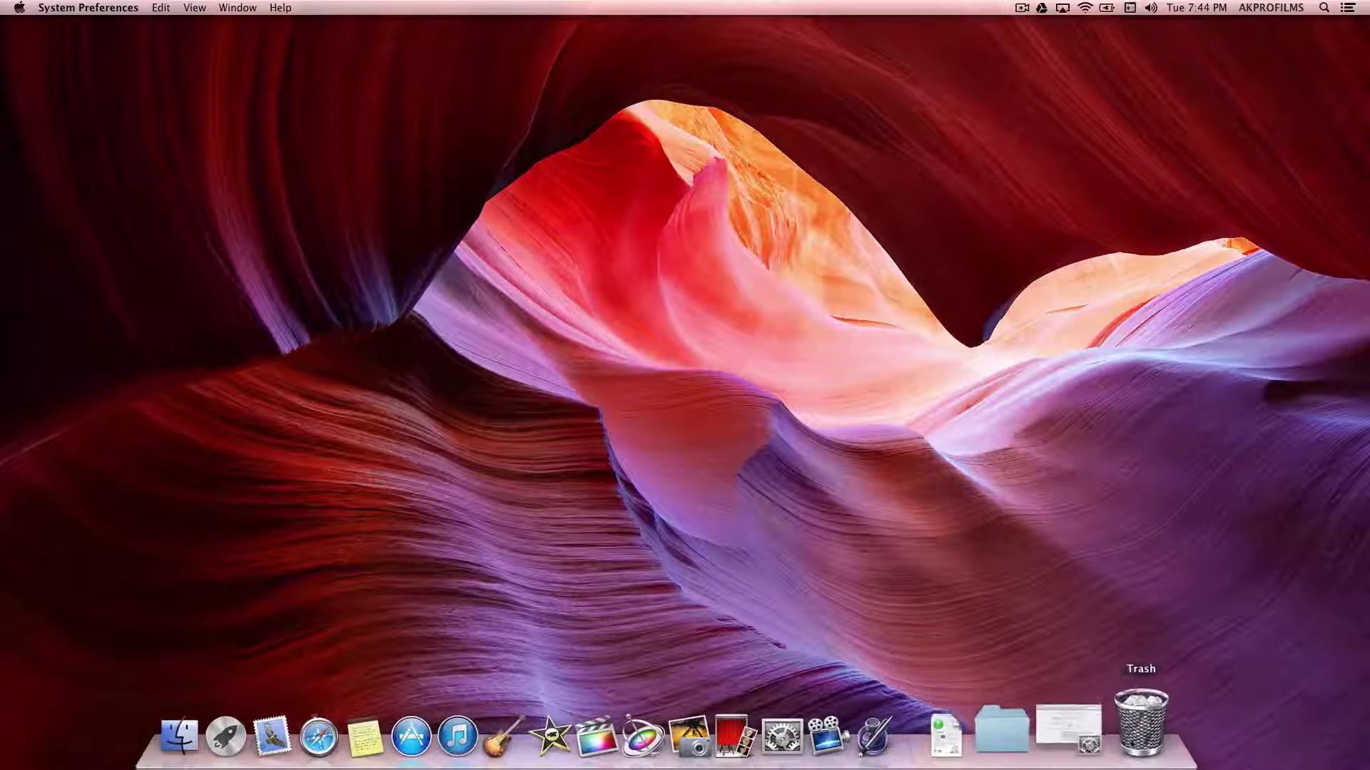
left_click(1088, 728)
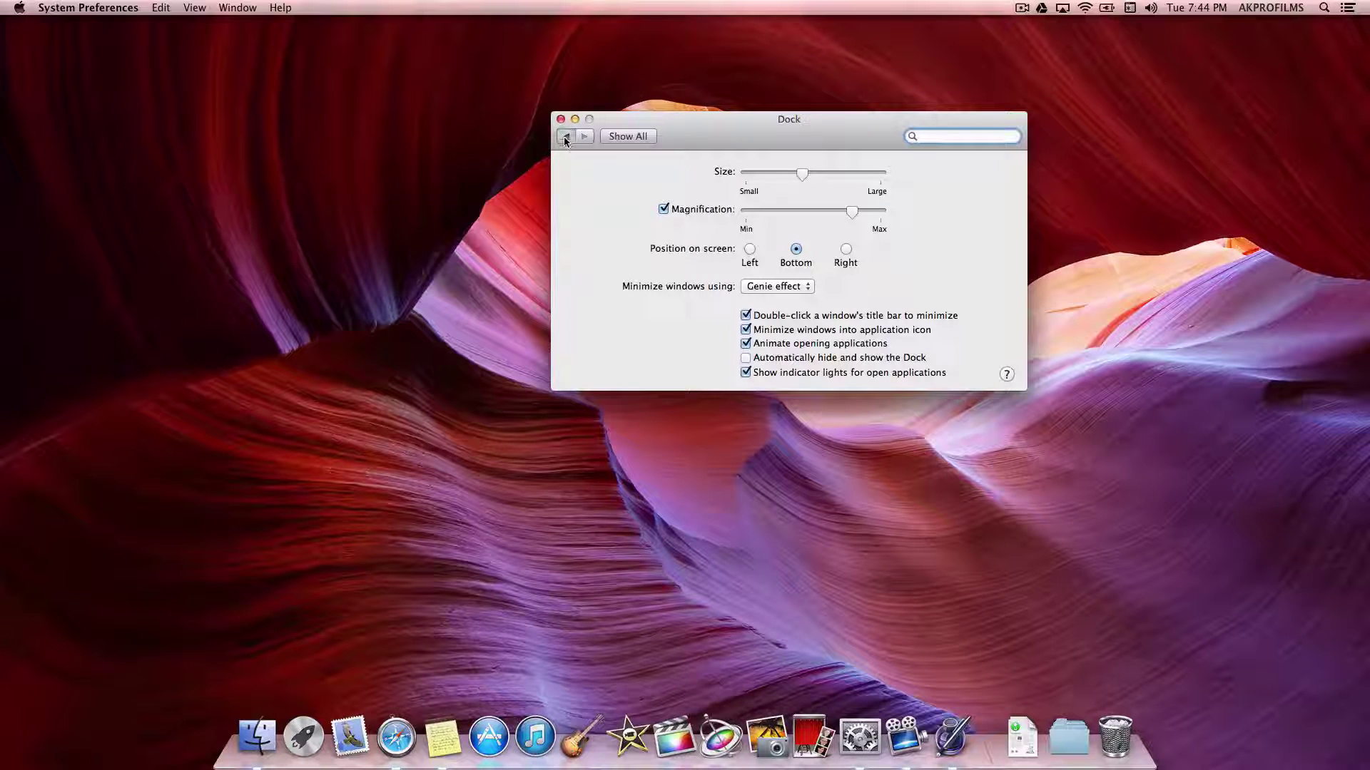
Step: Open the General pane, glance at the Appearance choices, and move the window top-left
left_click(567, 140)
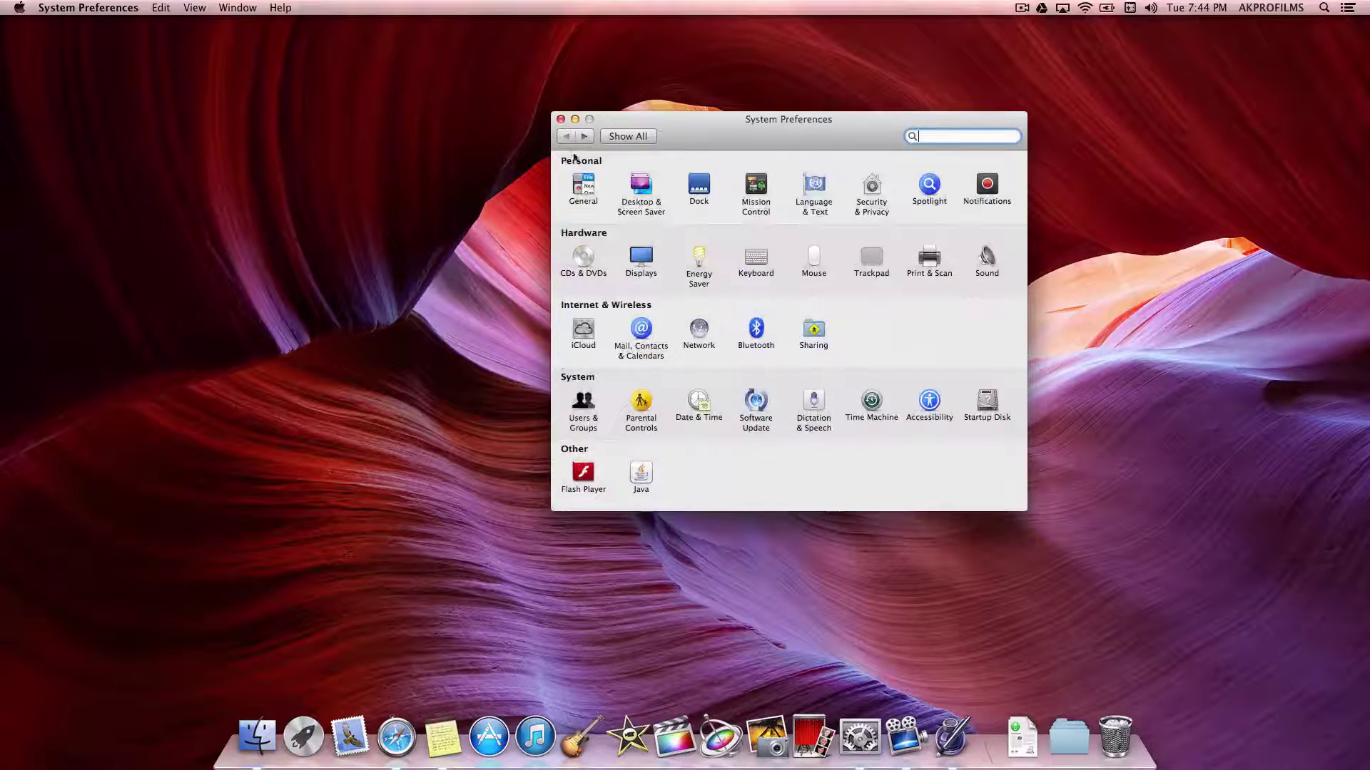
left_click(587, 189)
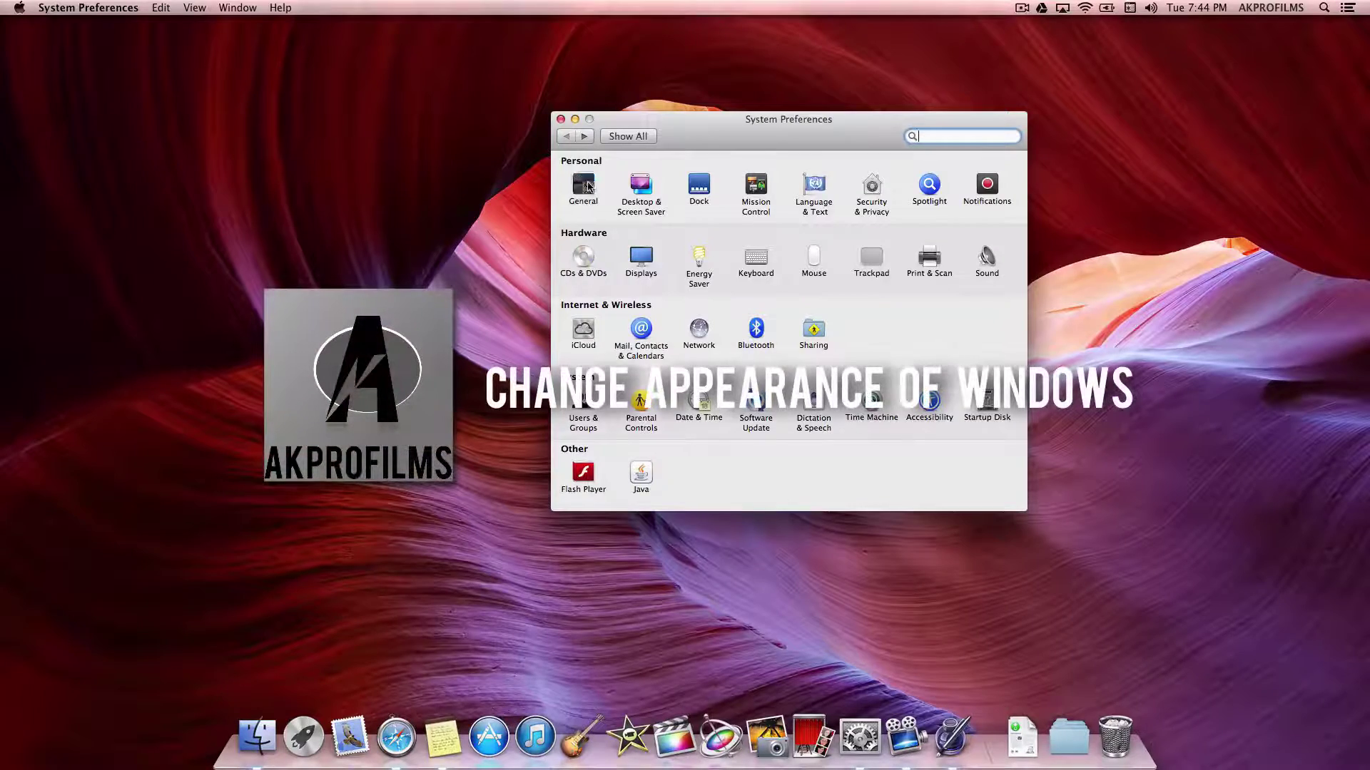
left_click(565, 140)
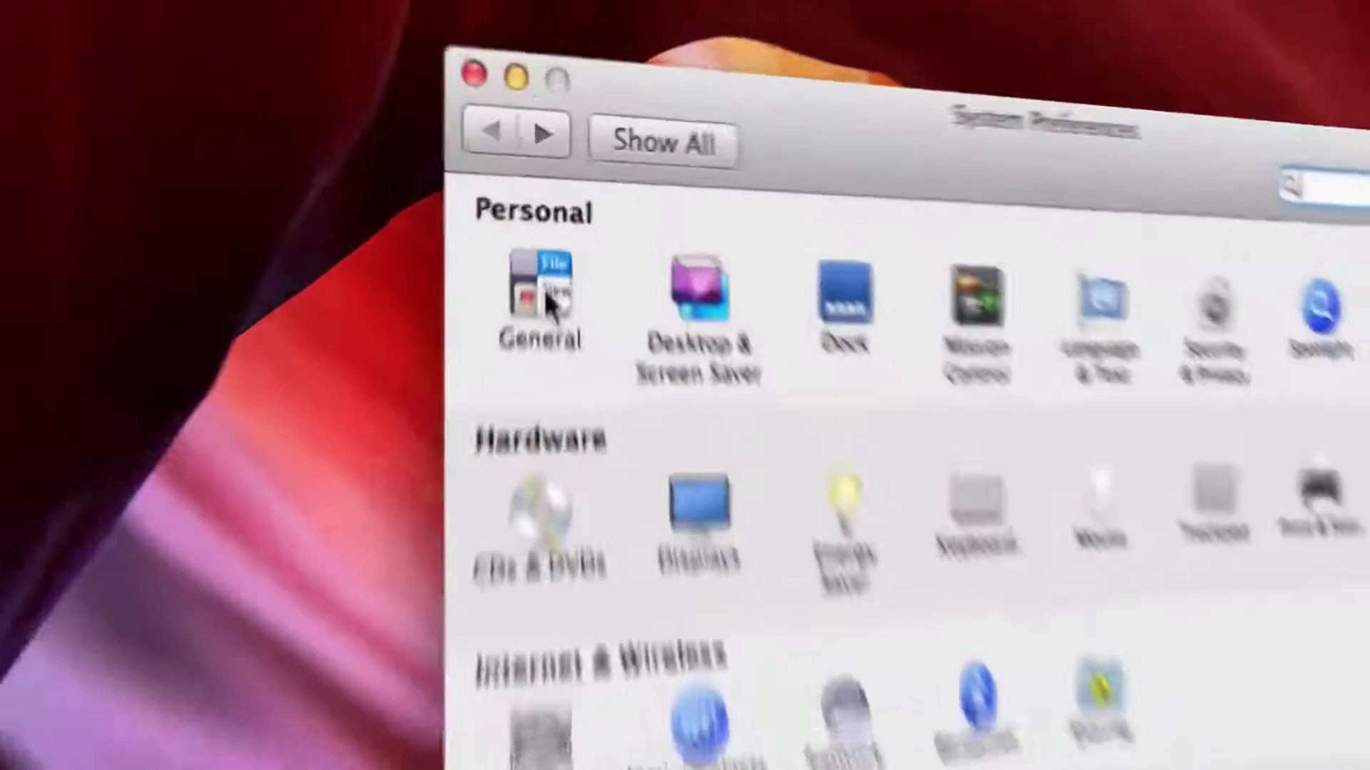
left_click(550, 303)
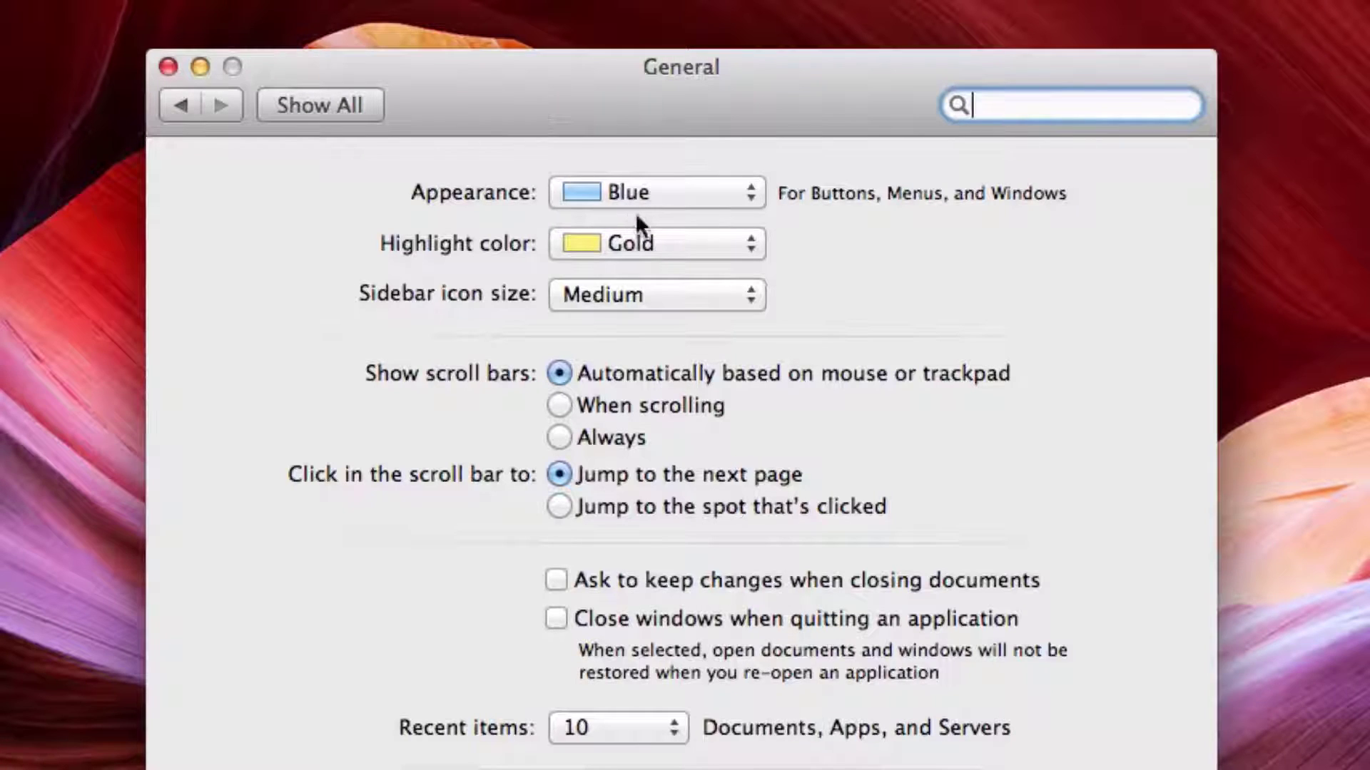
left_click(752, 204)
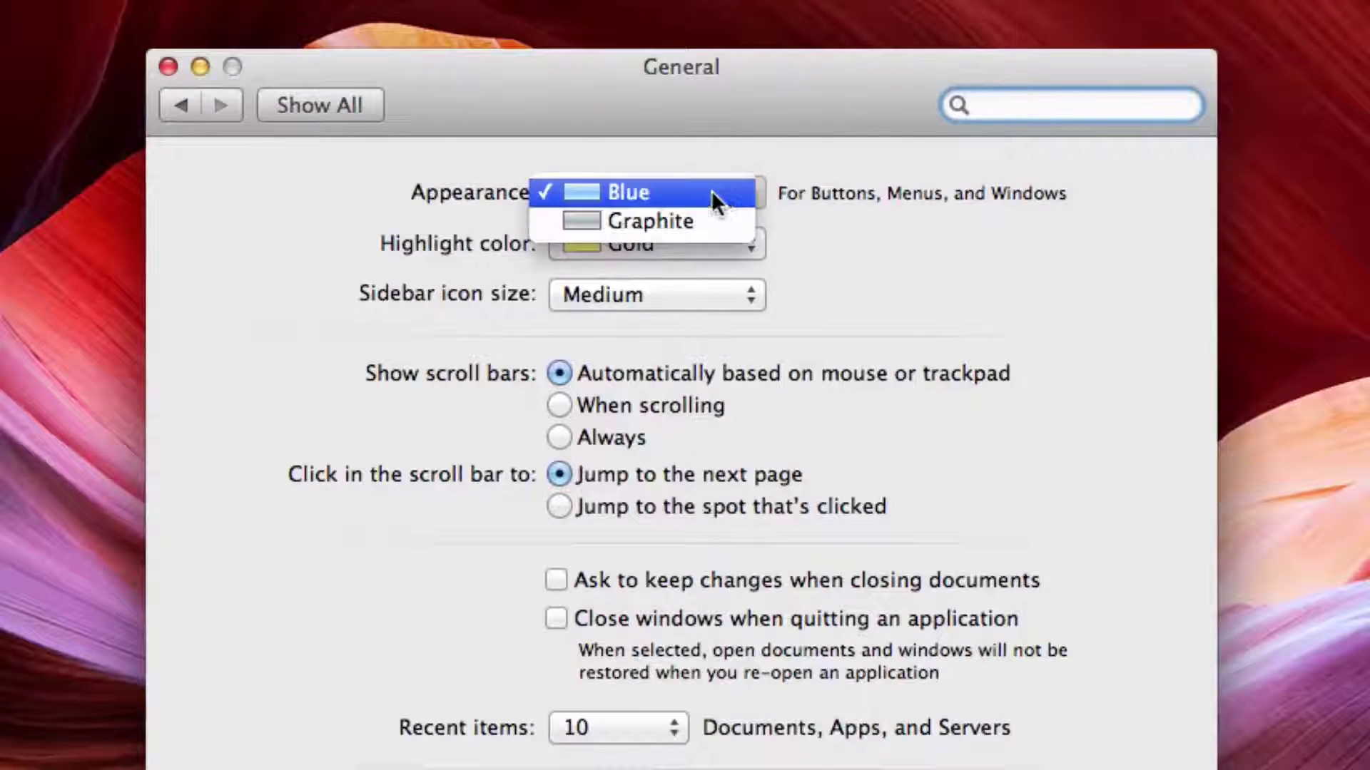
key("Escape")
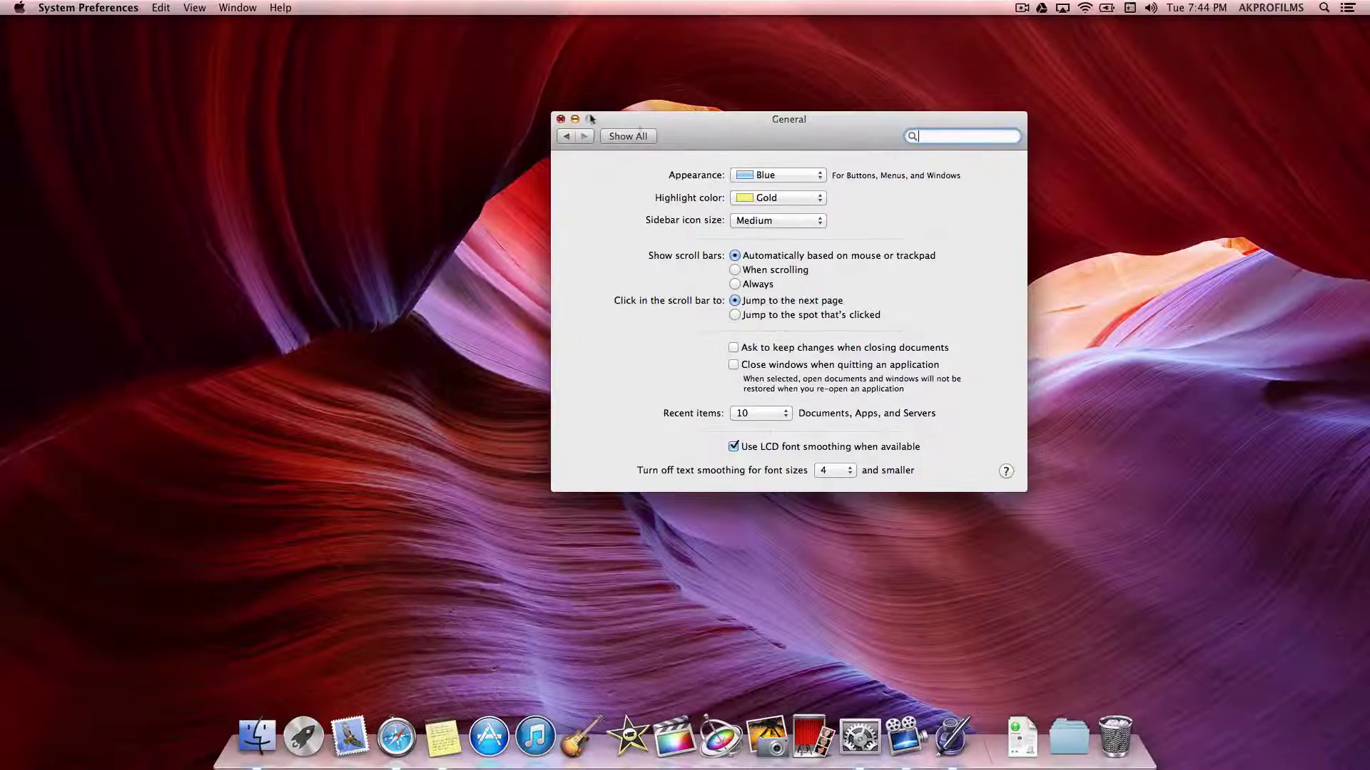
left_click_drag(672, 107, 612, 57)
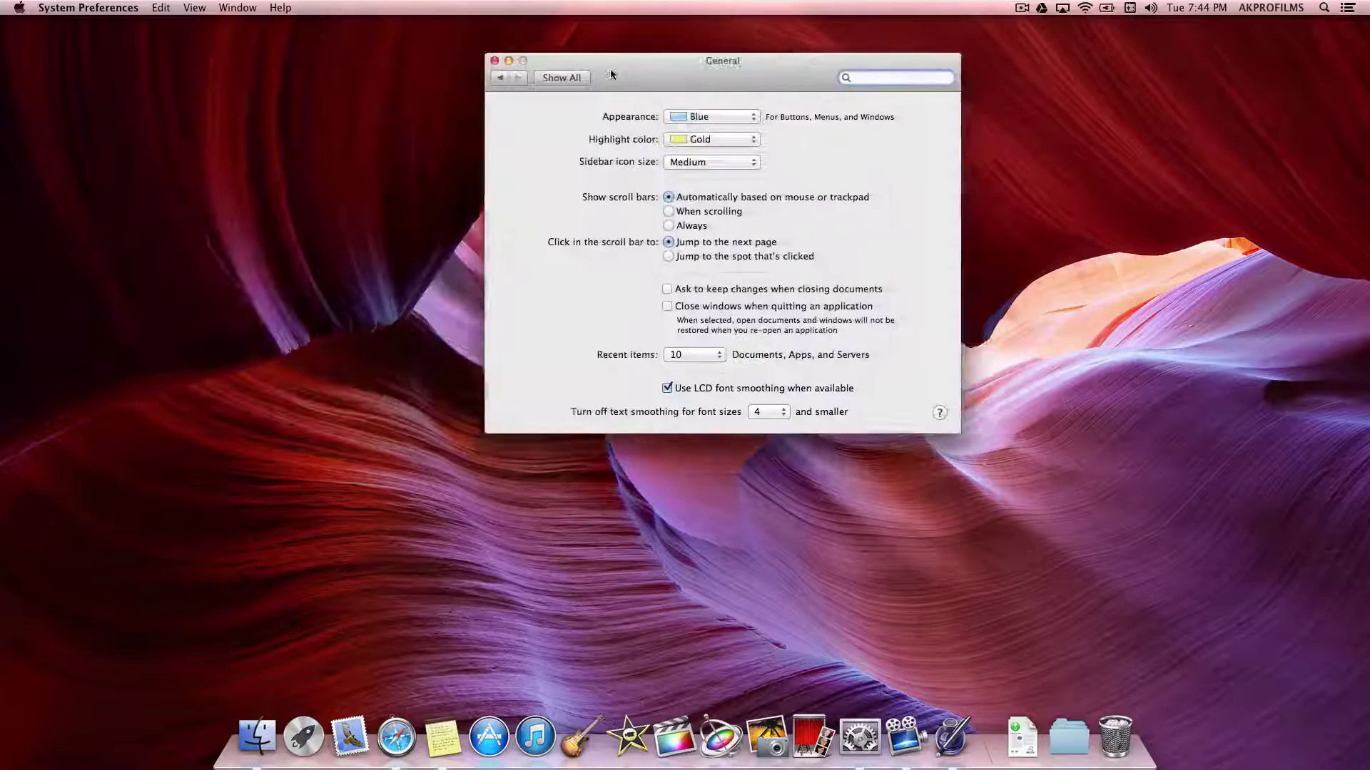
Step: Switch Appearance to Graphite, then back to Blue
left_click(685, 113)
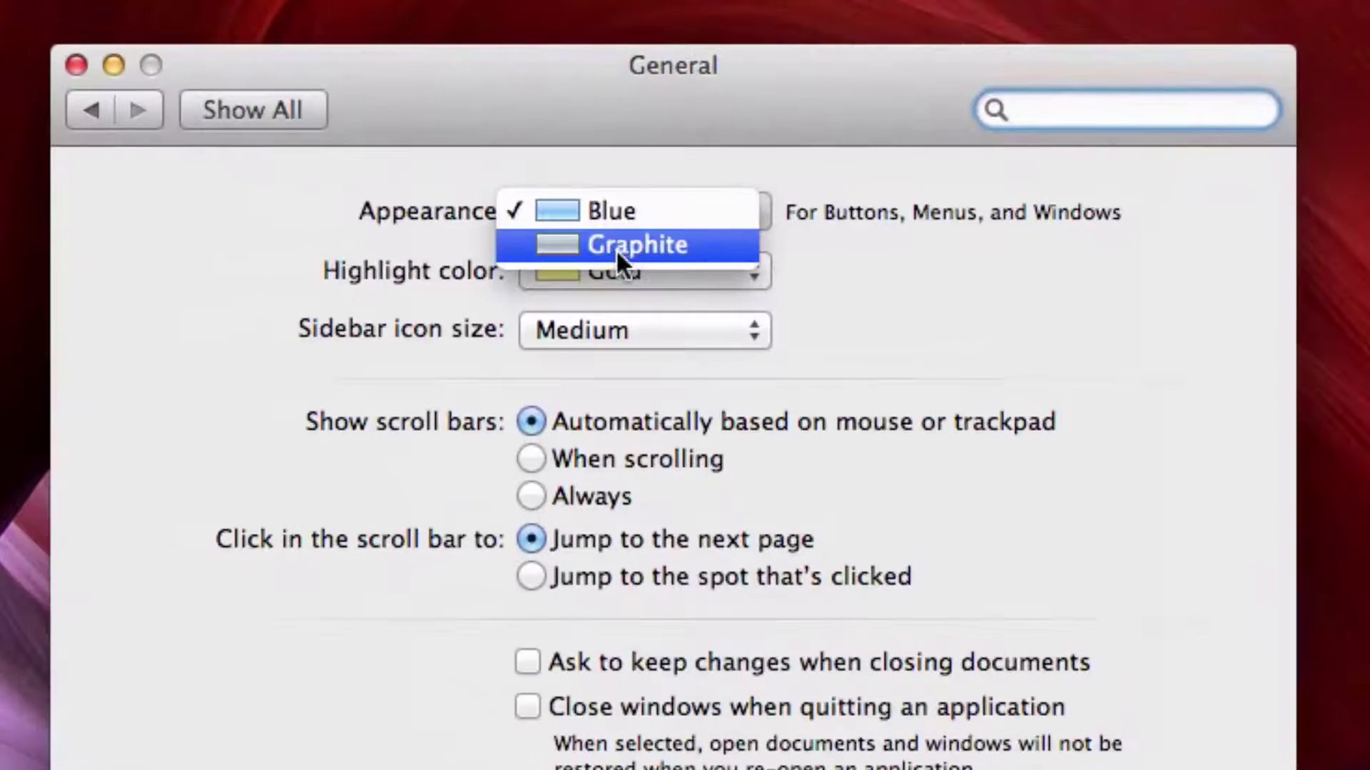
left_click(625, 246)
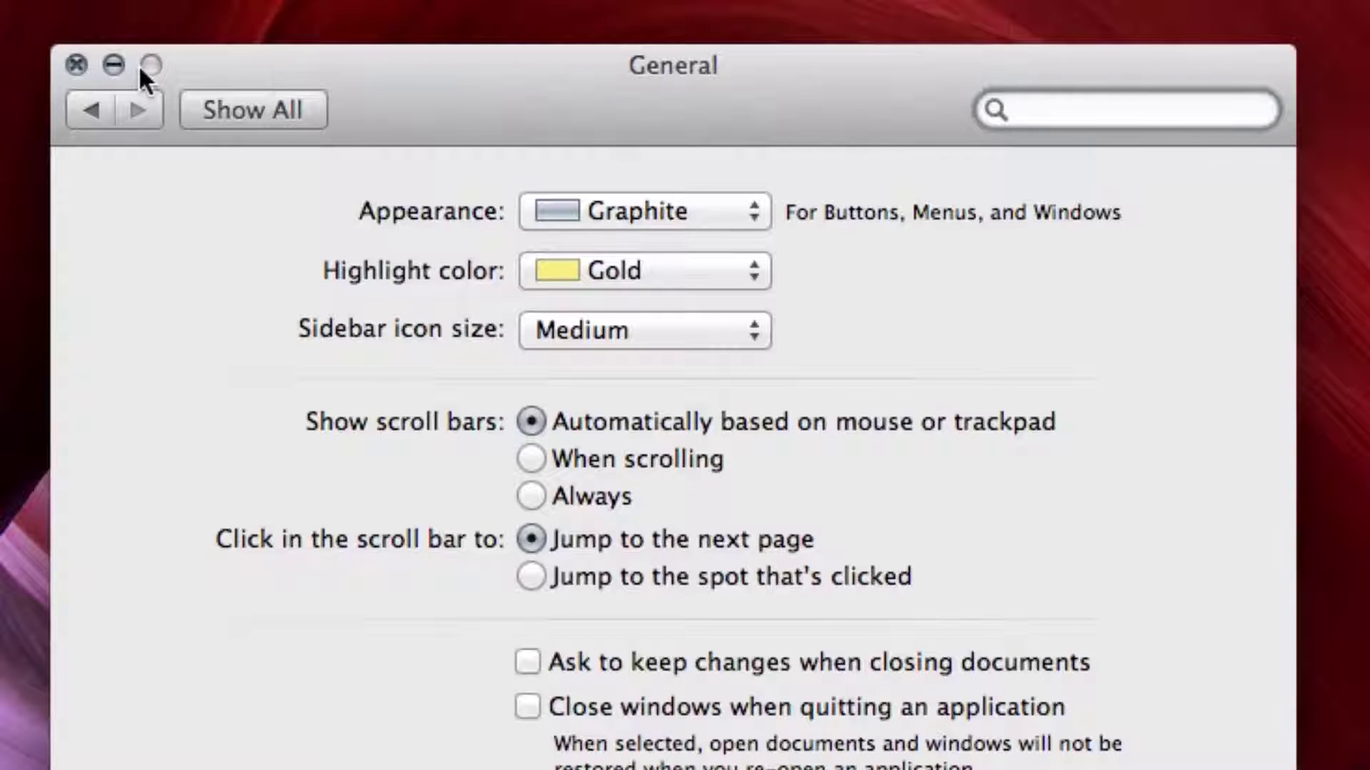
left_click(695, 211)
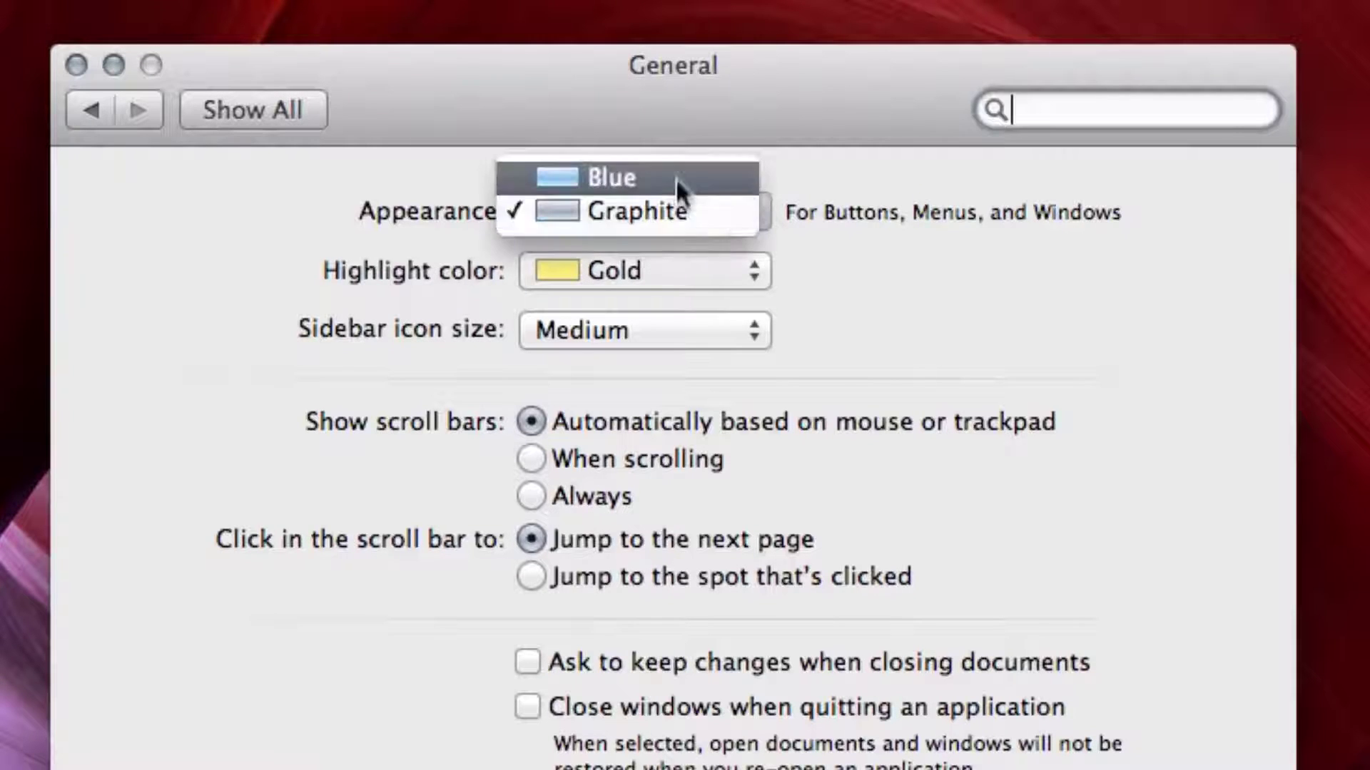
left_click(675, 175)
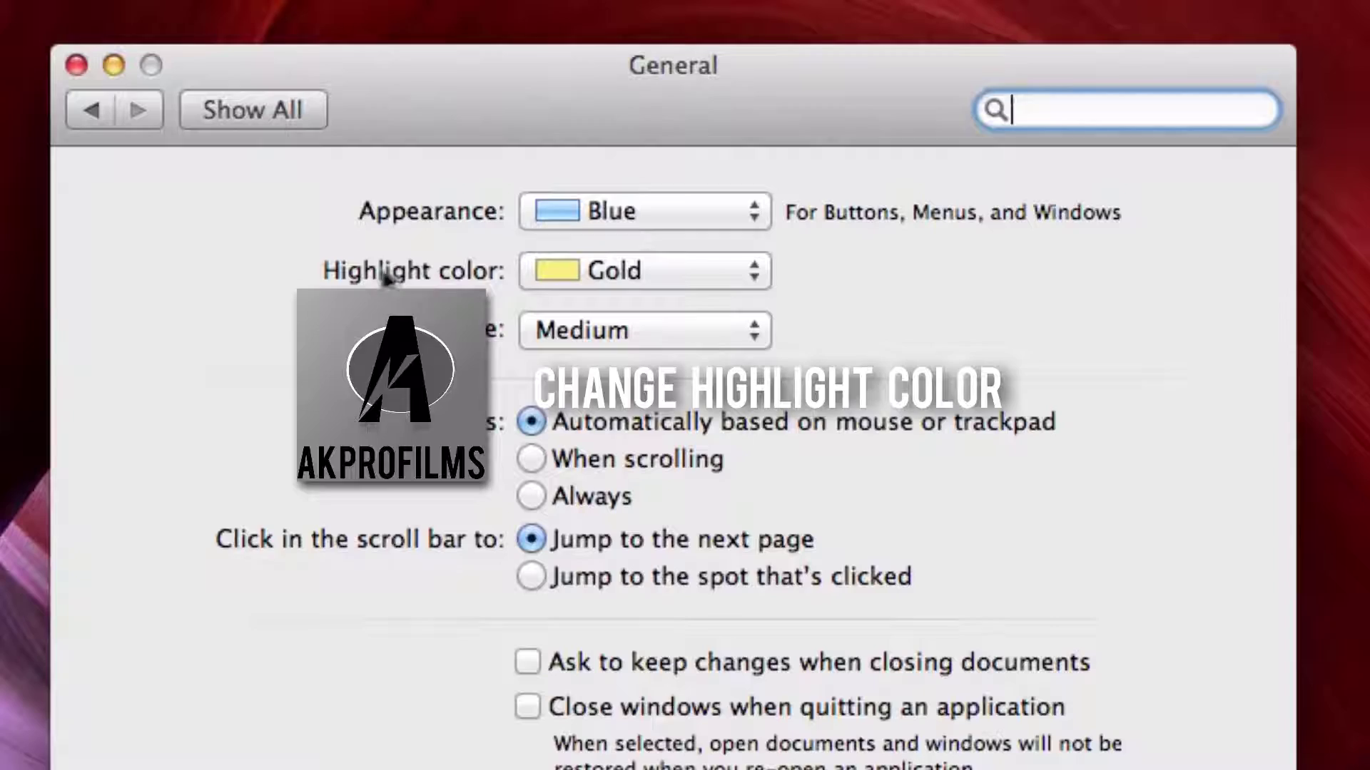
Step: Set the highlight colour to Gold and preview it on the selected AkProFilms text in Pages
left_click(635, 265)
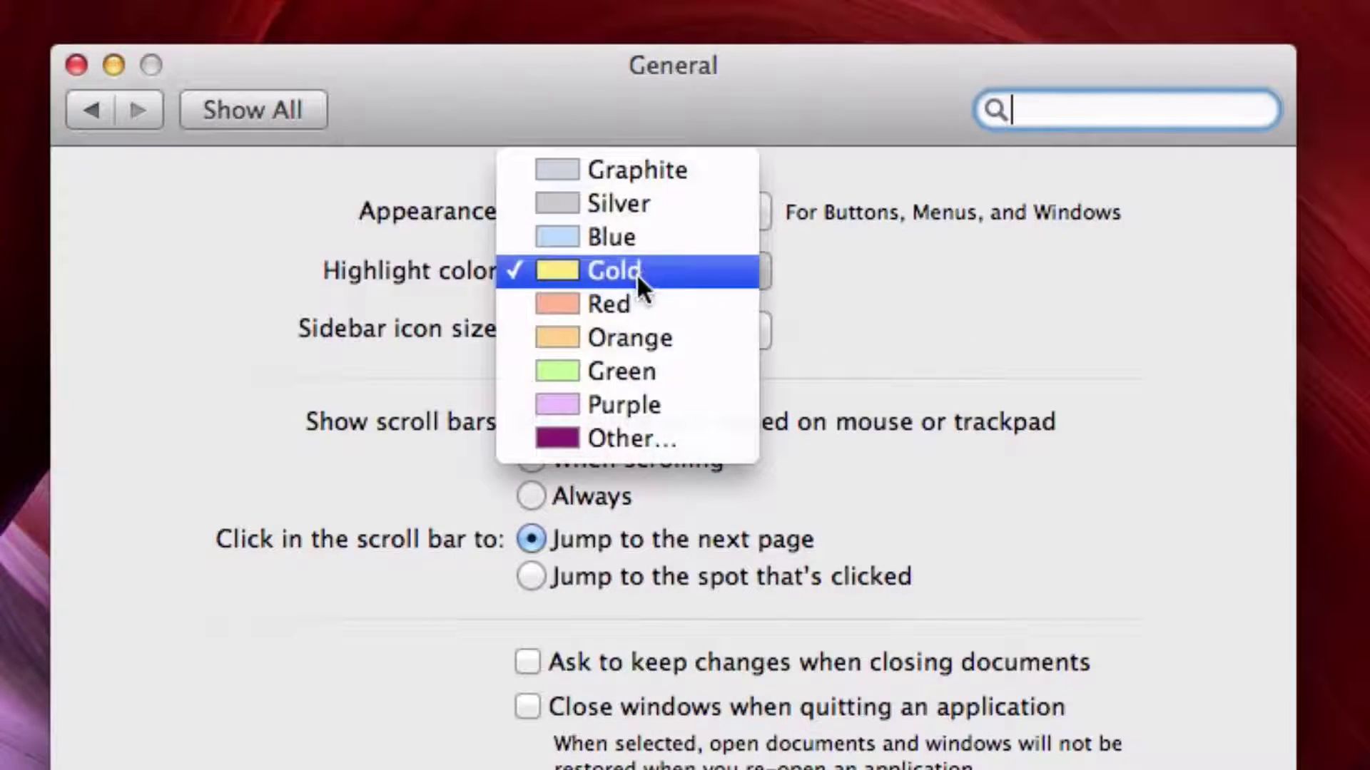
left_click(636, 272)
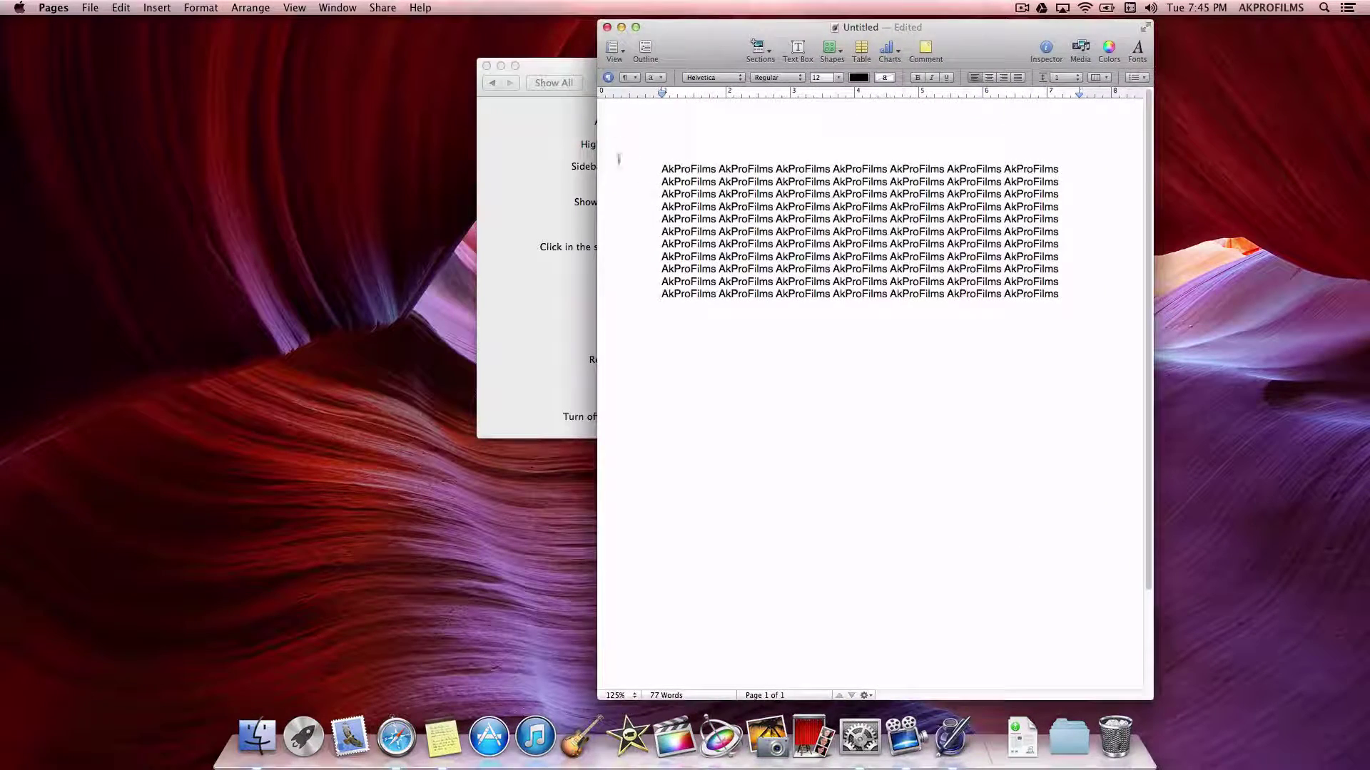
left_click_drag(561, 64, 164, 72)
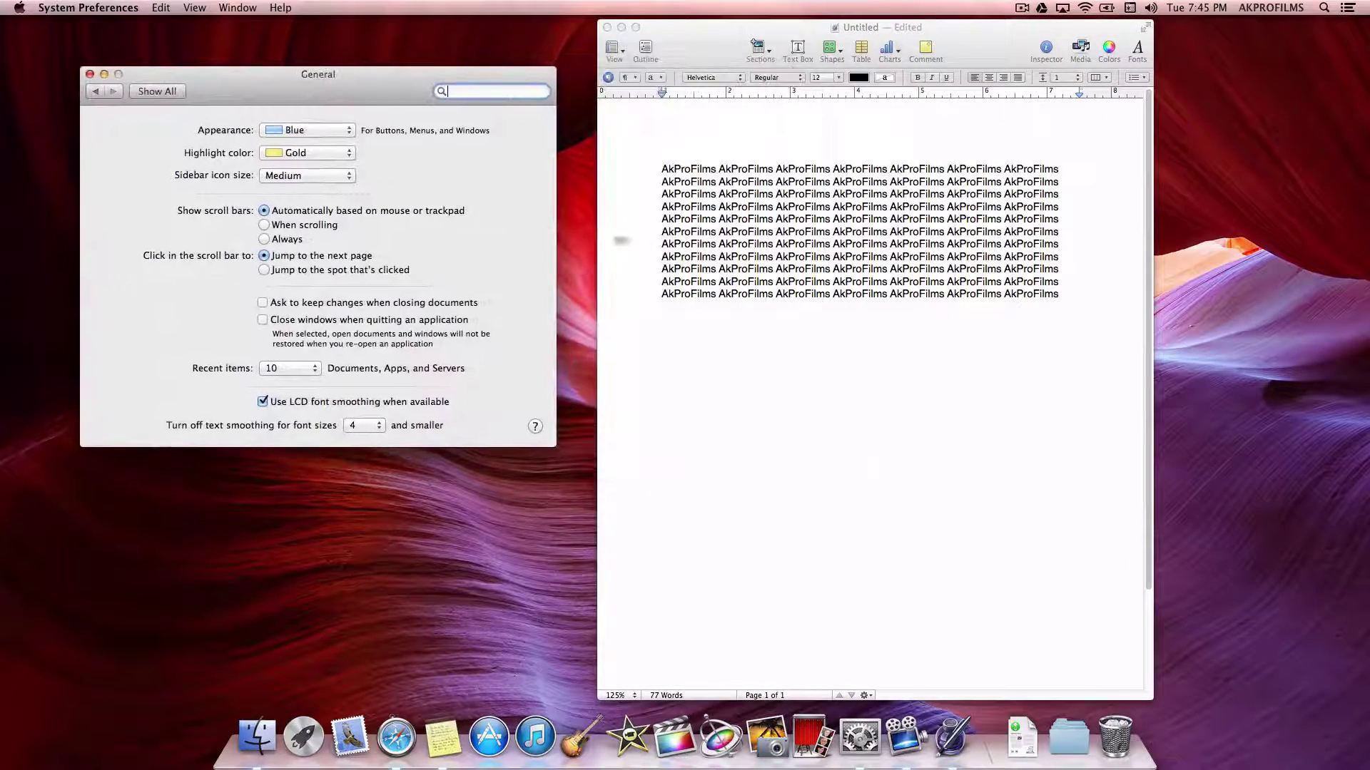
left_click(685, 203)
triple_click(658, 166)
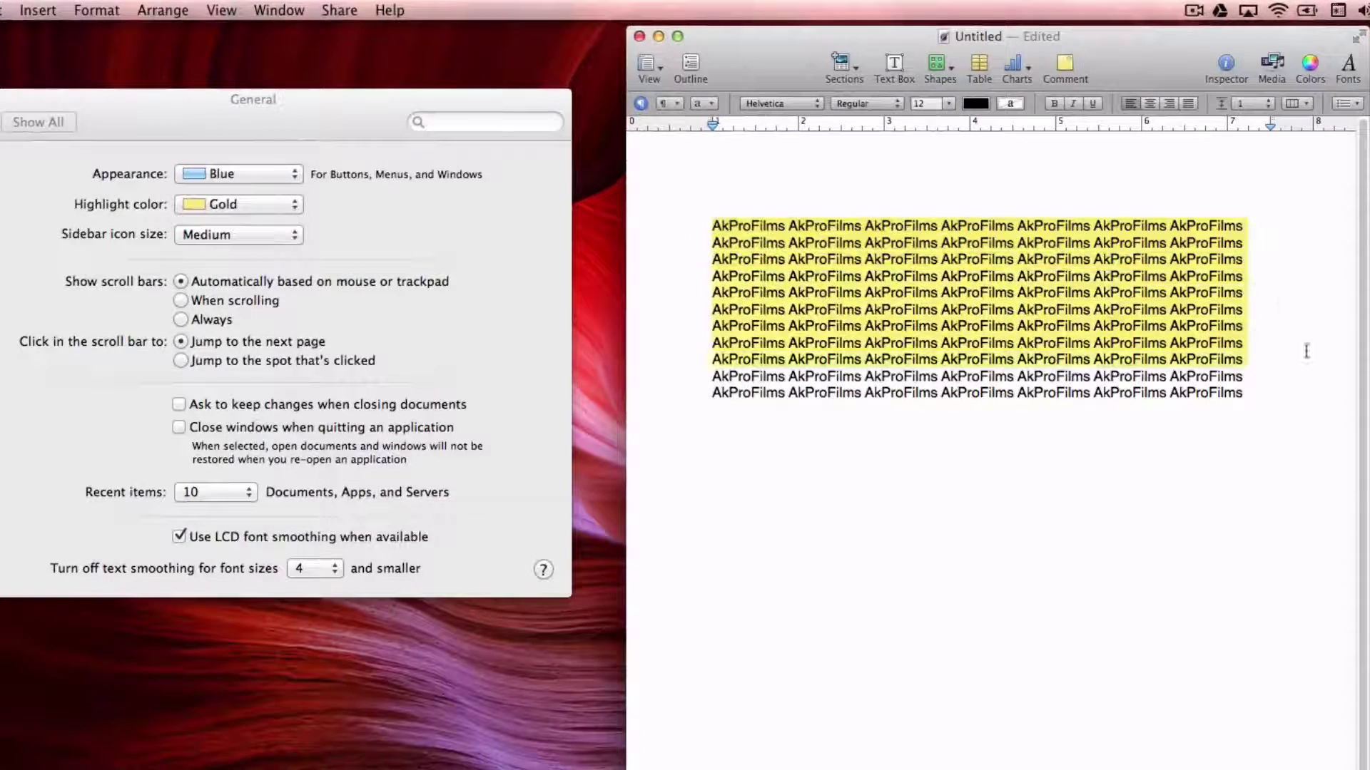
left_click_drag(1239, 453, 986, 261)
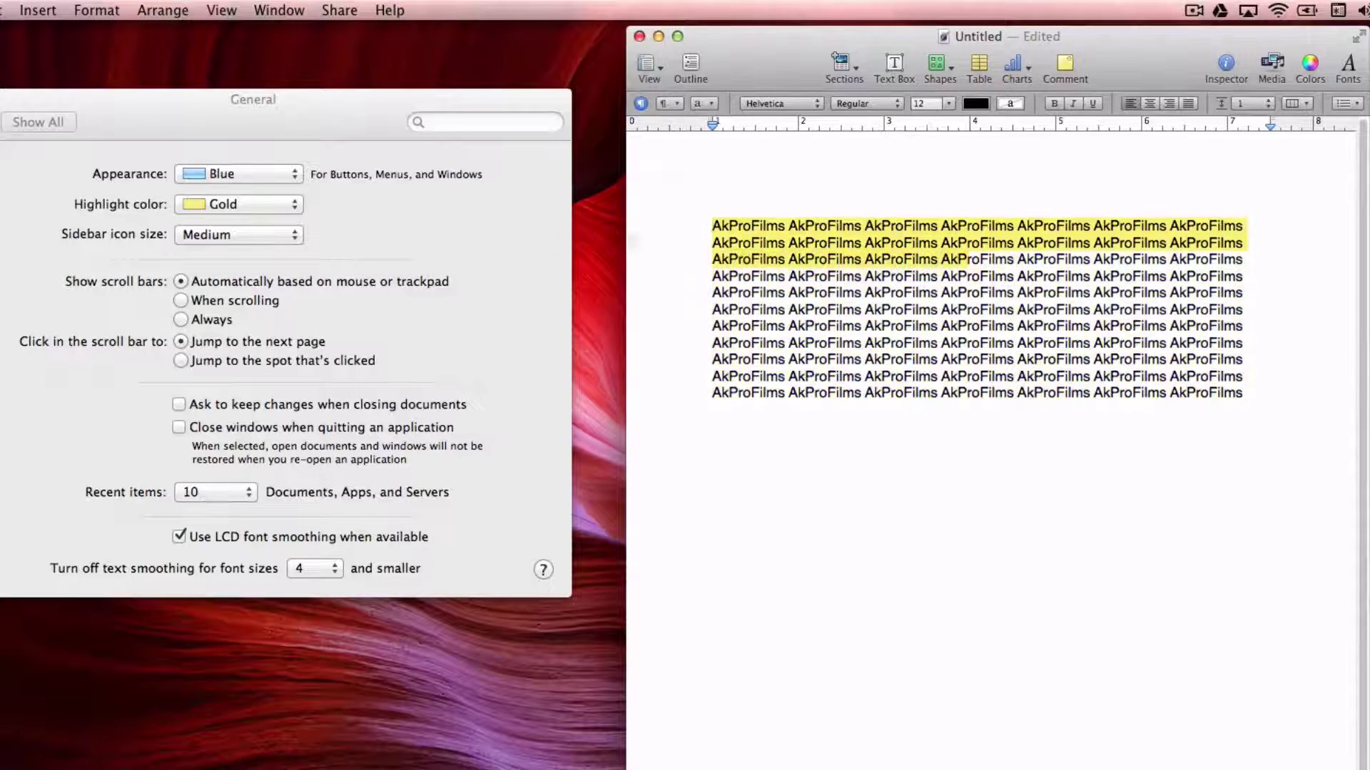
Step: Switch the highlight colour to Blue and preview it on lines 2 to 11
left_click(263, 210)
left_click(262, 209)
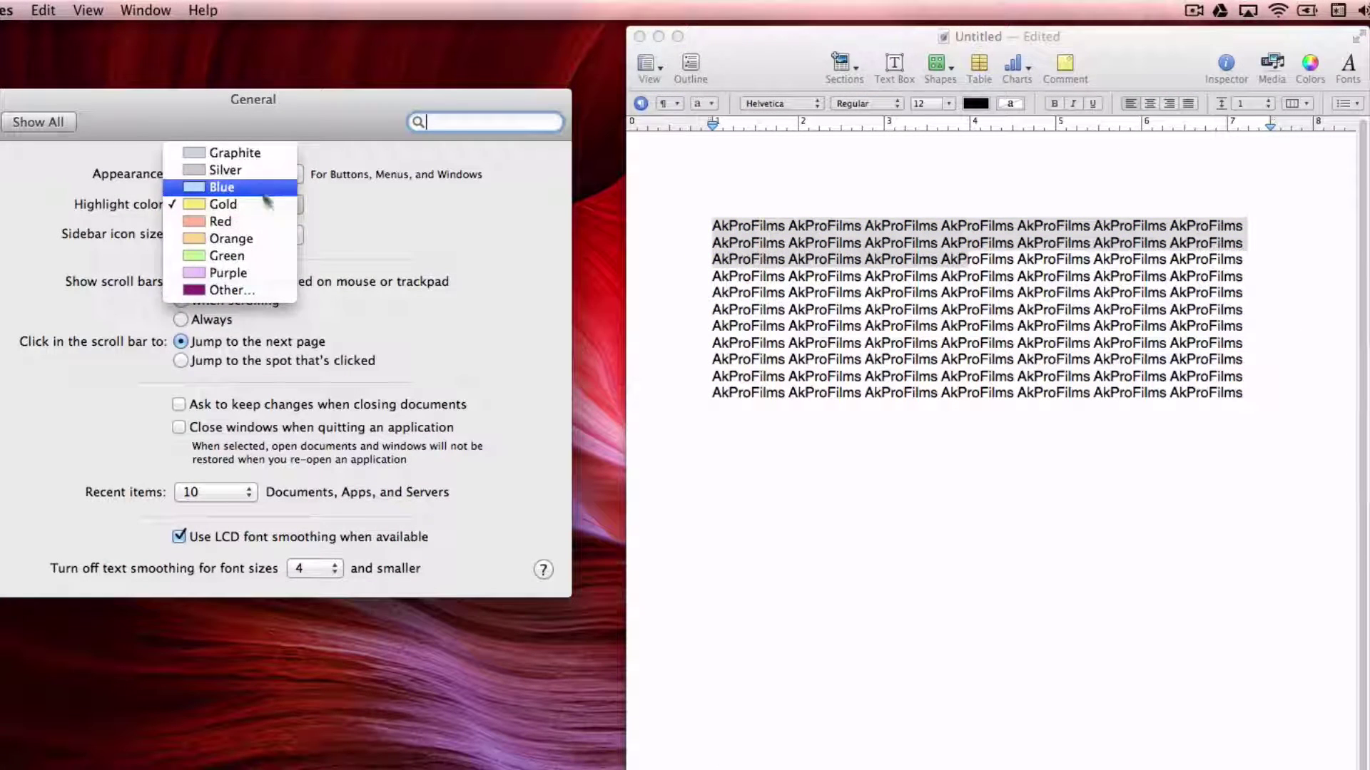
left_click(258, 187)
left_click(710, 239)
left_click_drag(710, 239, 1107, 419)
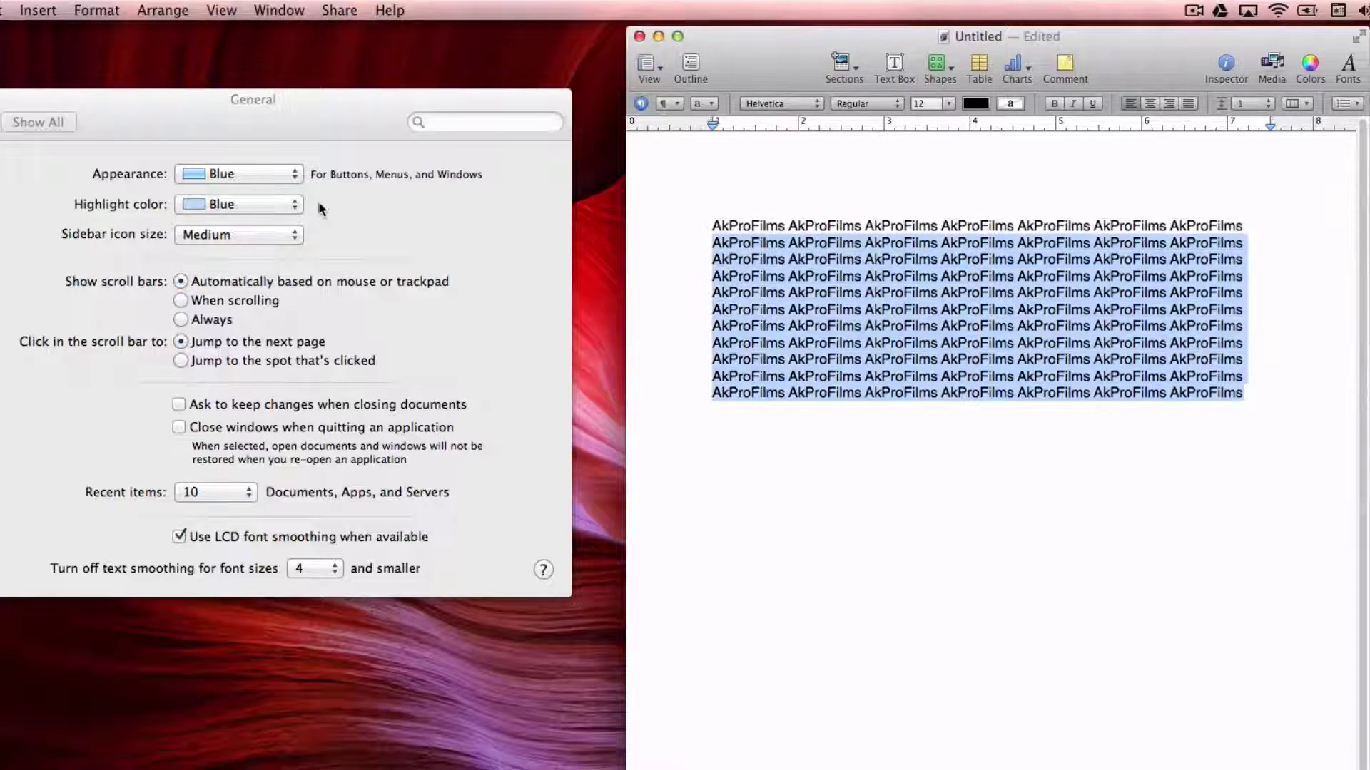
Step: Switch the highlight colour to Red and preview it on a few selected lines
left_click(254, 207)
left_click(251, 207)
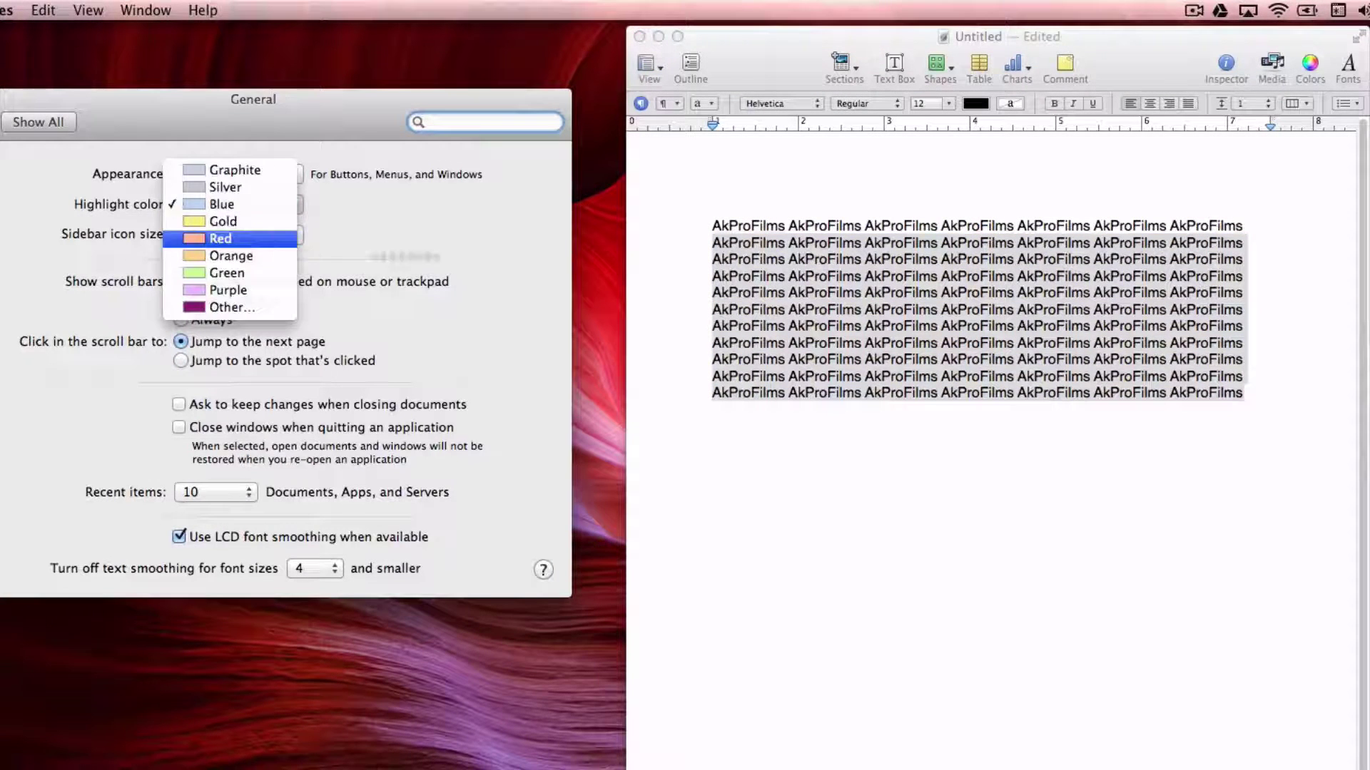
left_click(253, 238)
left_click_drag(764, 244, 827, 292)
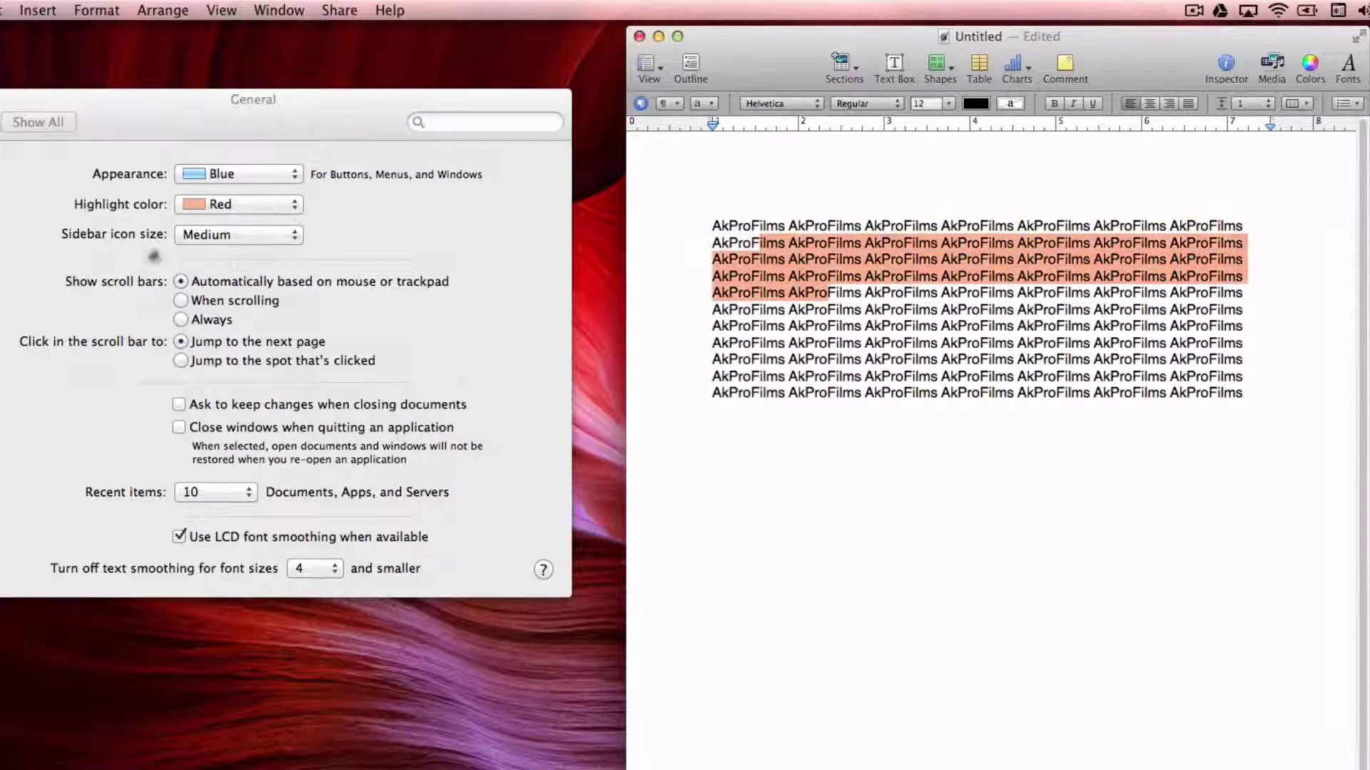
left_click(240, 205)
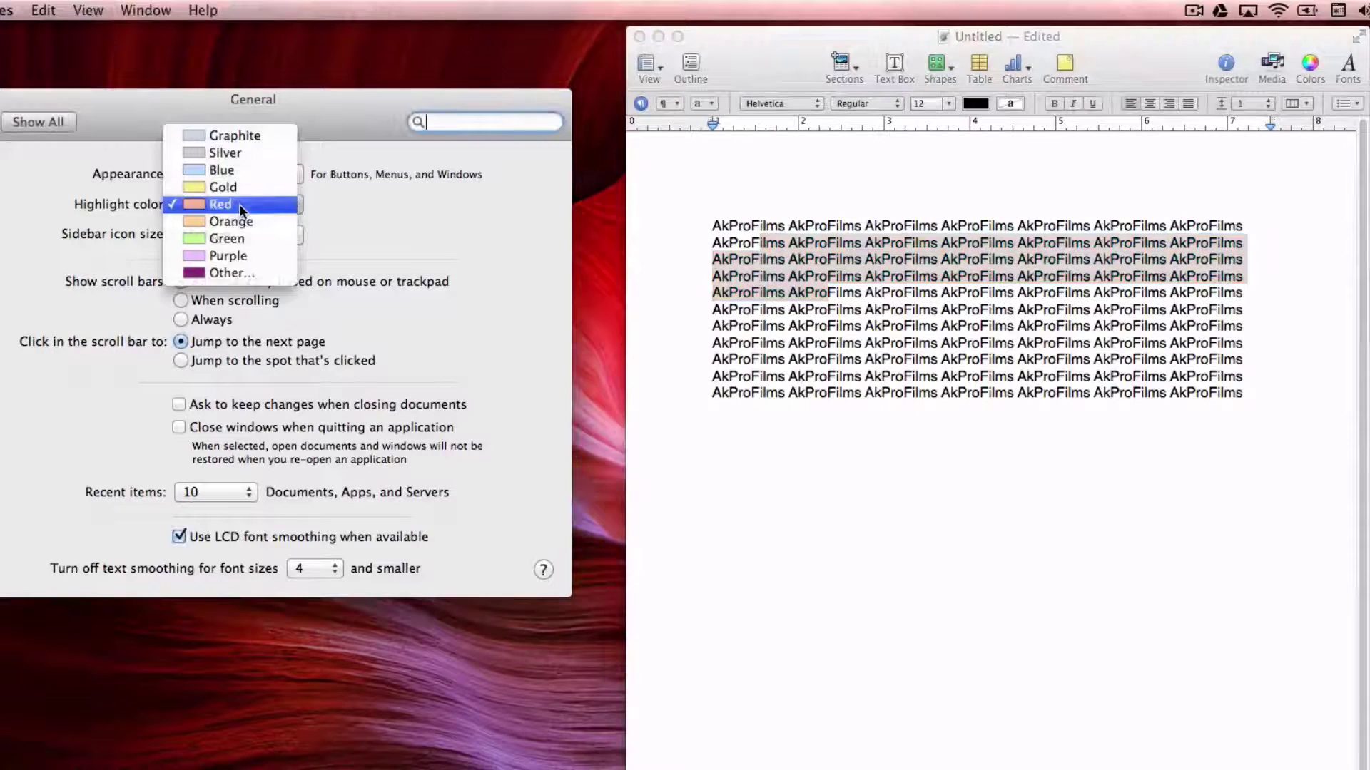
Step: Try a custom green shade from the Other… colour wheel, then reset the highlight colour to Blue
left_click(259, 278)
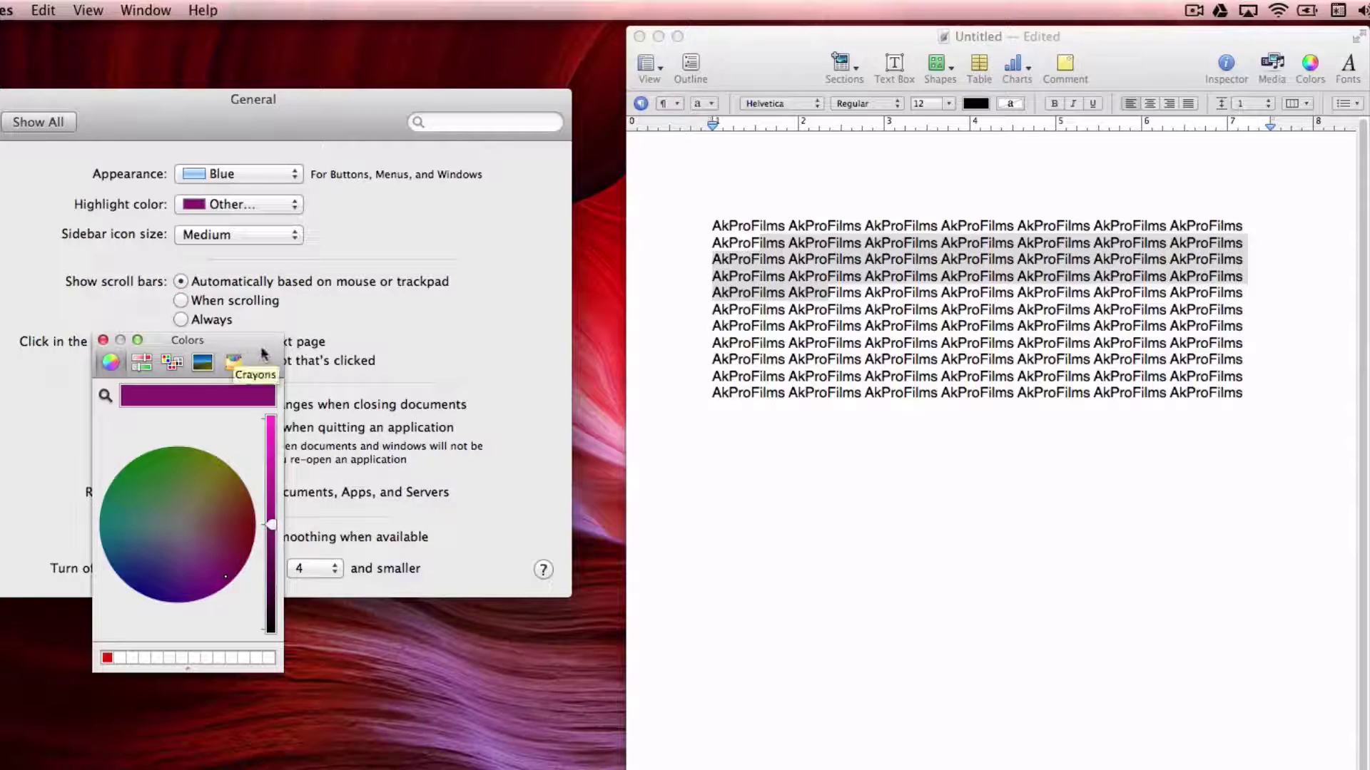
left_click_drag(236, 350, 462, 131)
left_click_drag(450, 358, 406, 269)
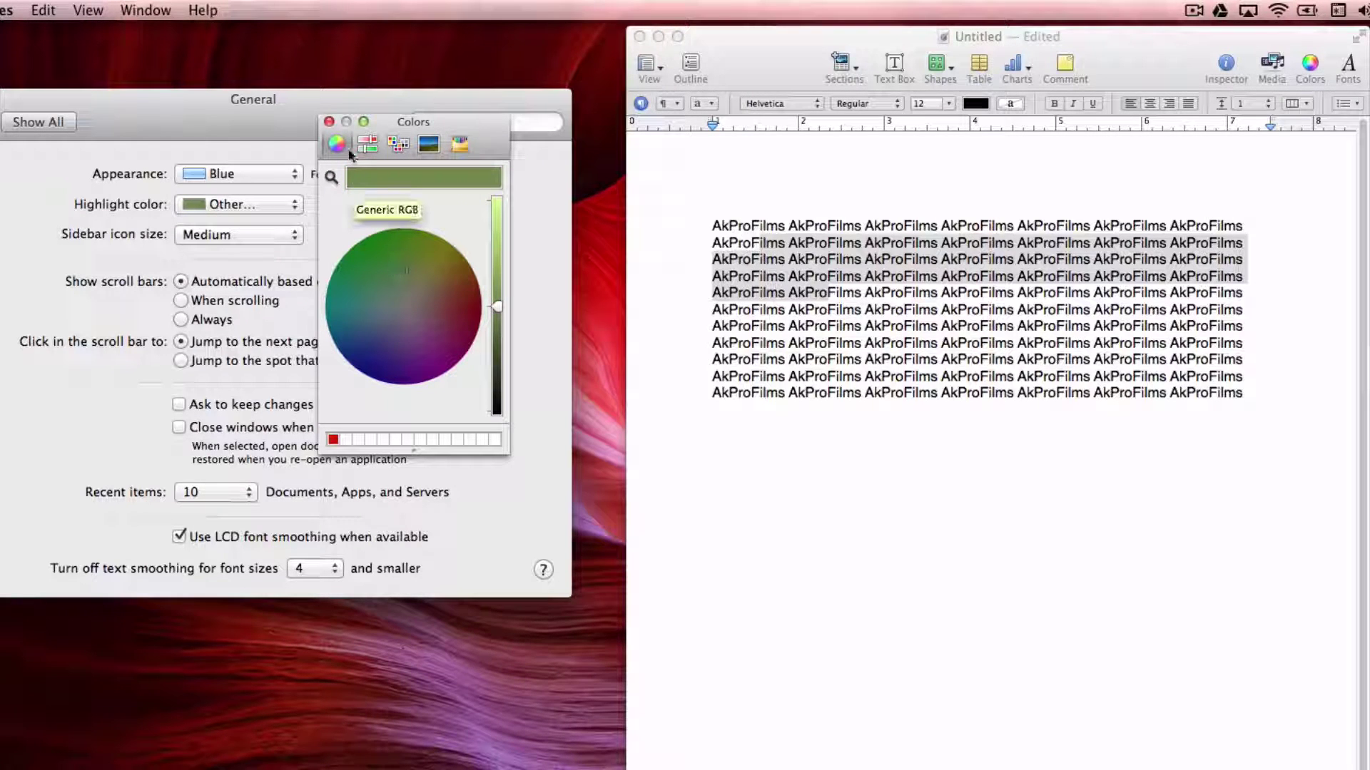
left_click(329, 122)
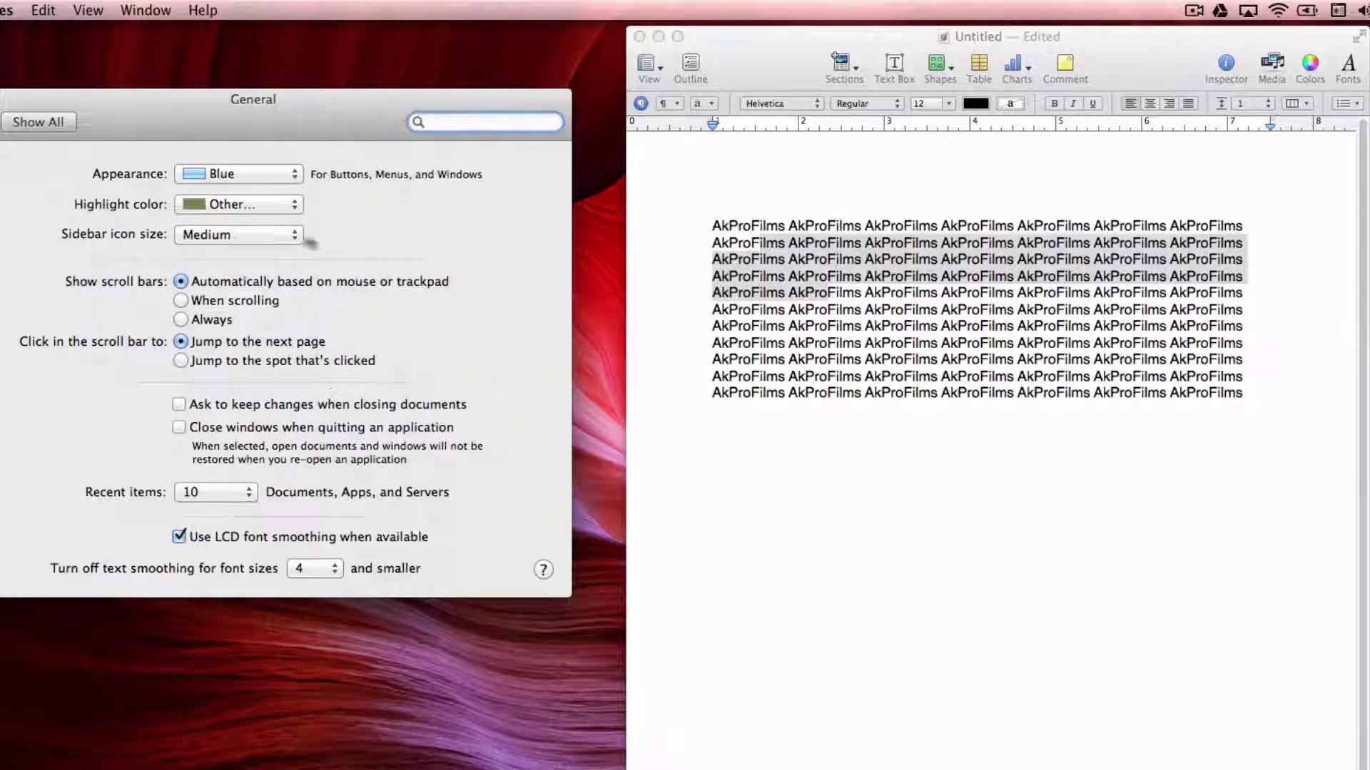
left_click(243, 204)
left_click(273, 101)
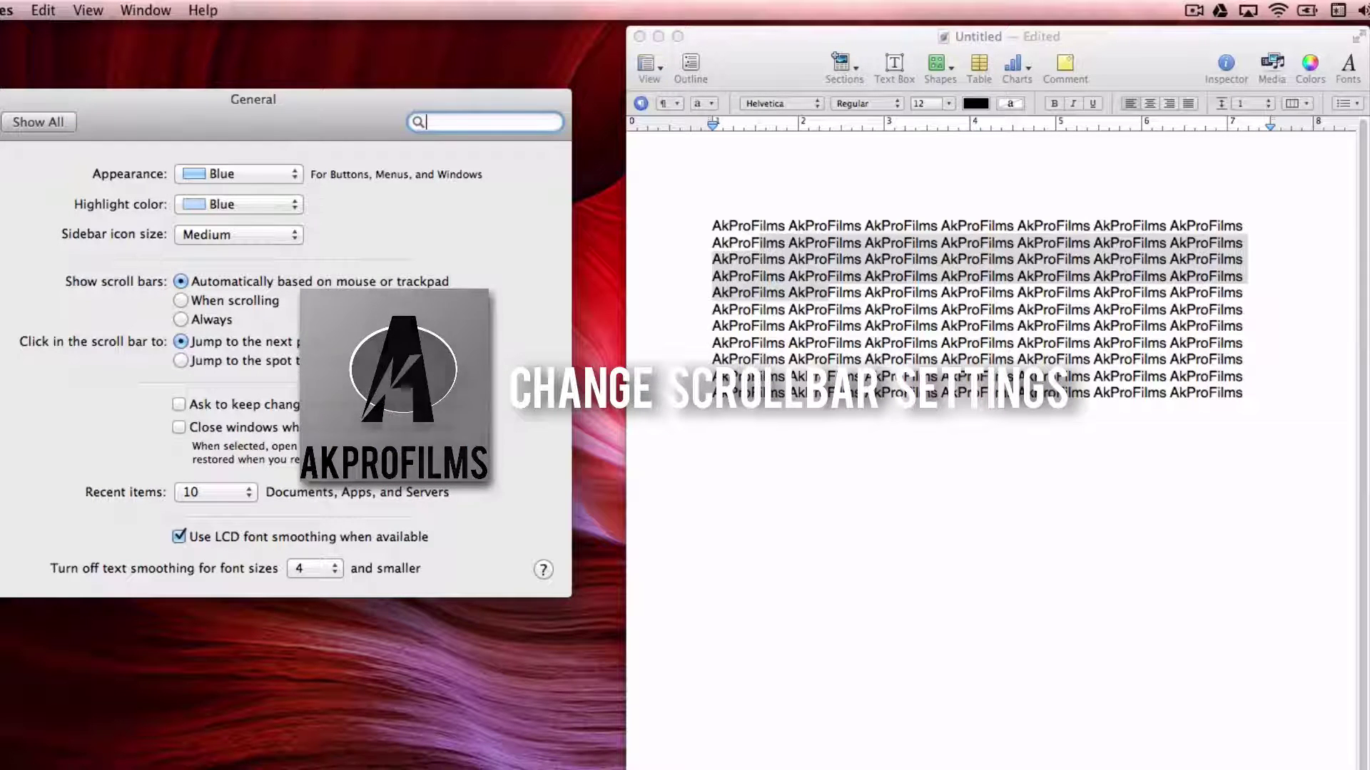
scroll(1139, 349, "down", 3)
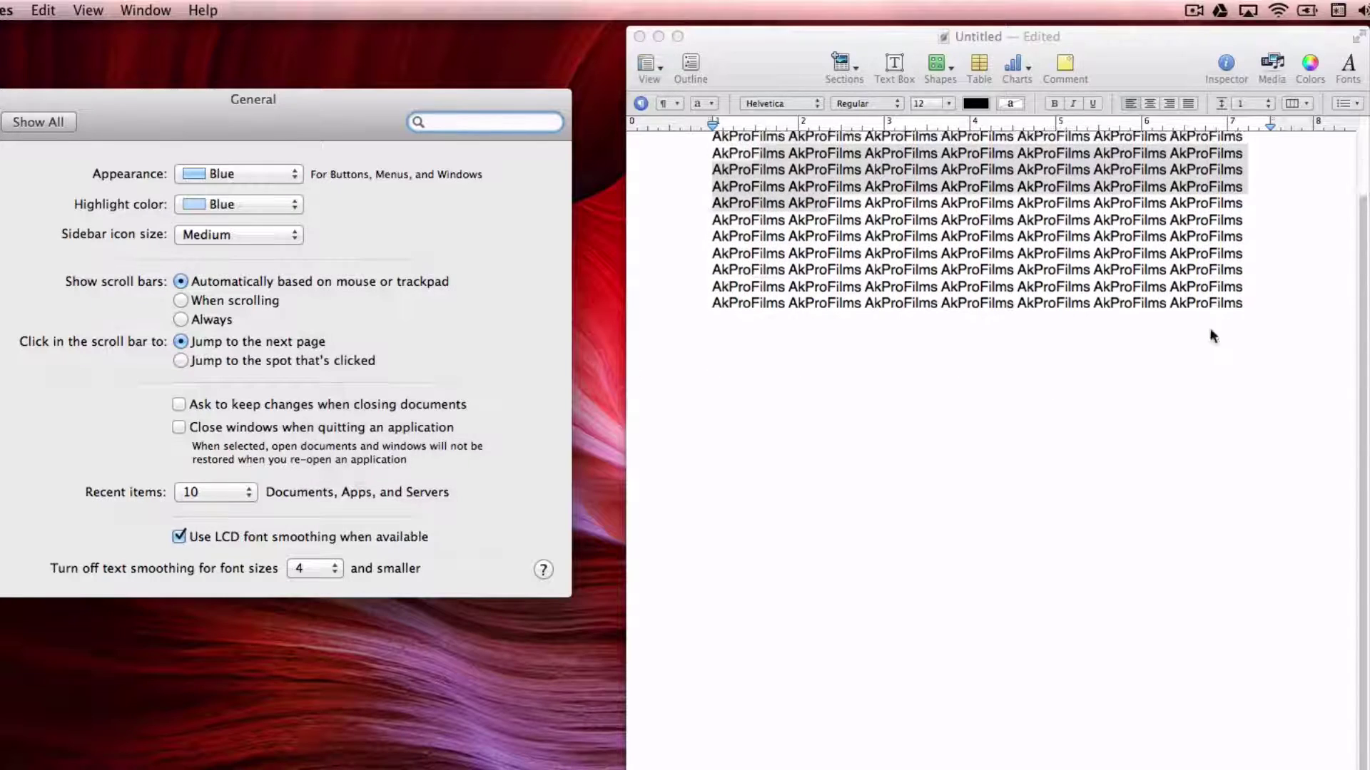
scroll(1213, 325, "up", 3)
left_click(1359, 161)
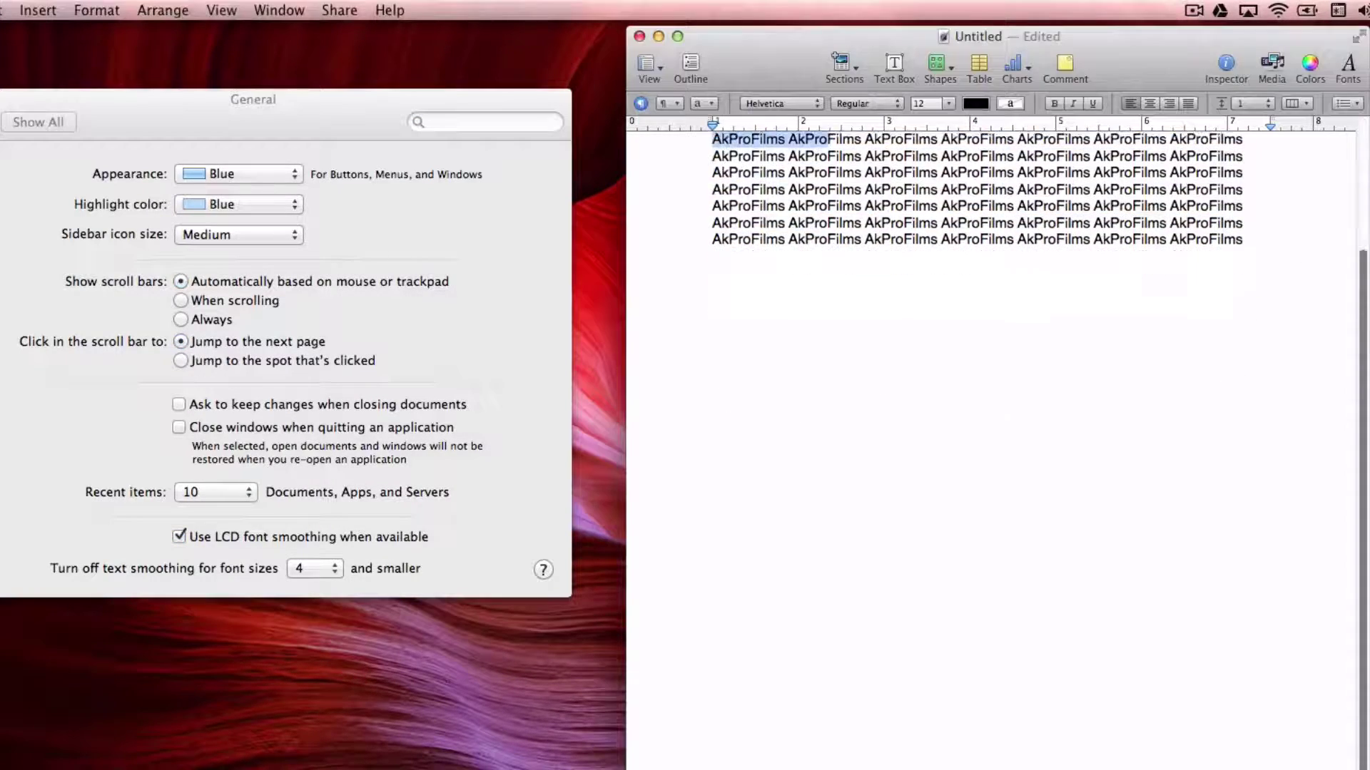
left_click(219, 286)
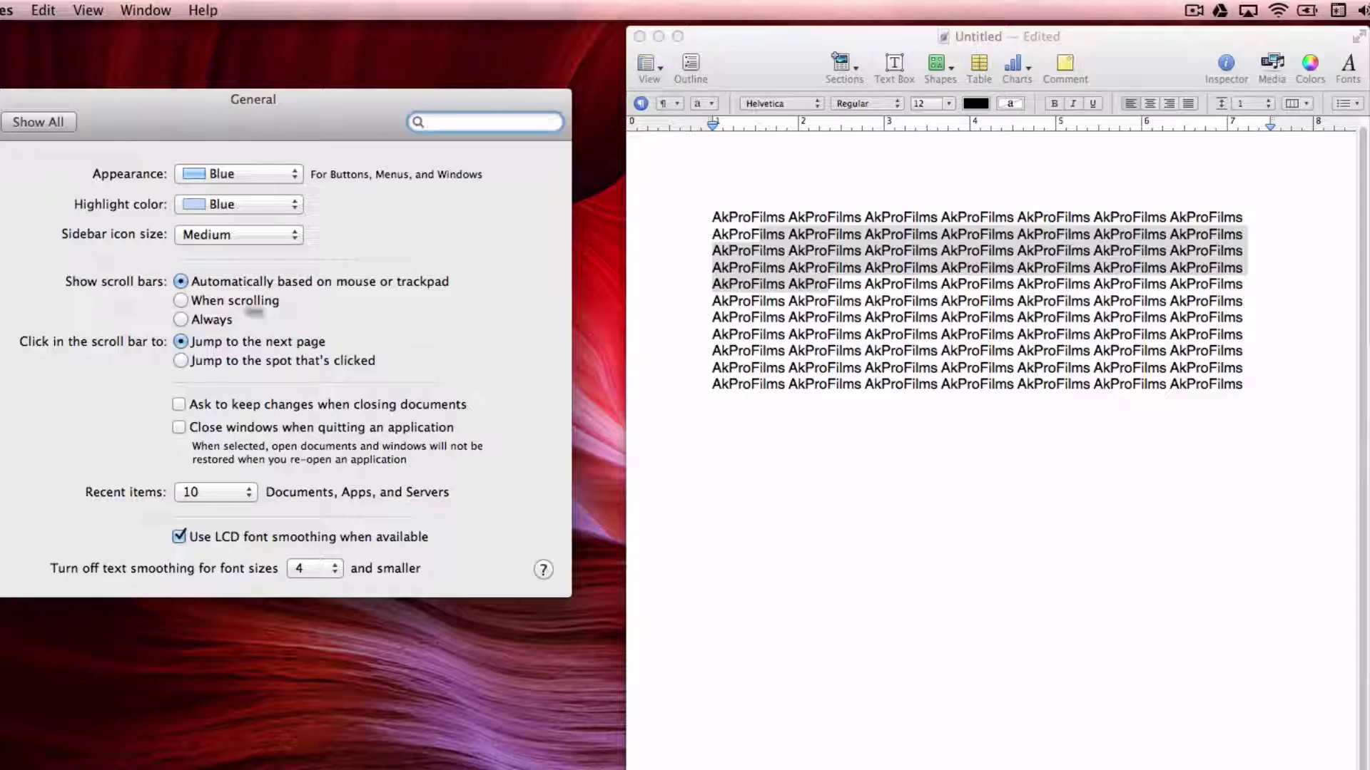
left_click(181, 300)
scroll(797, 322, "up", 1)
scroll(797, 323, "down", 2)
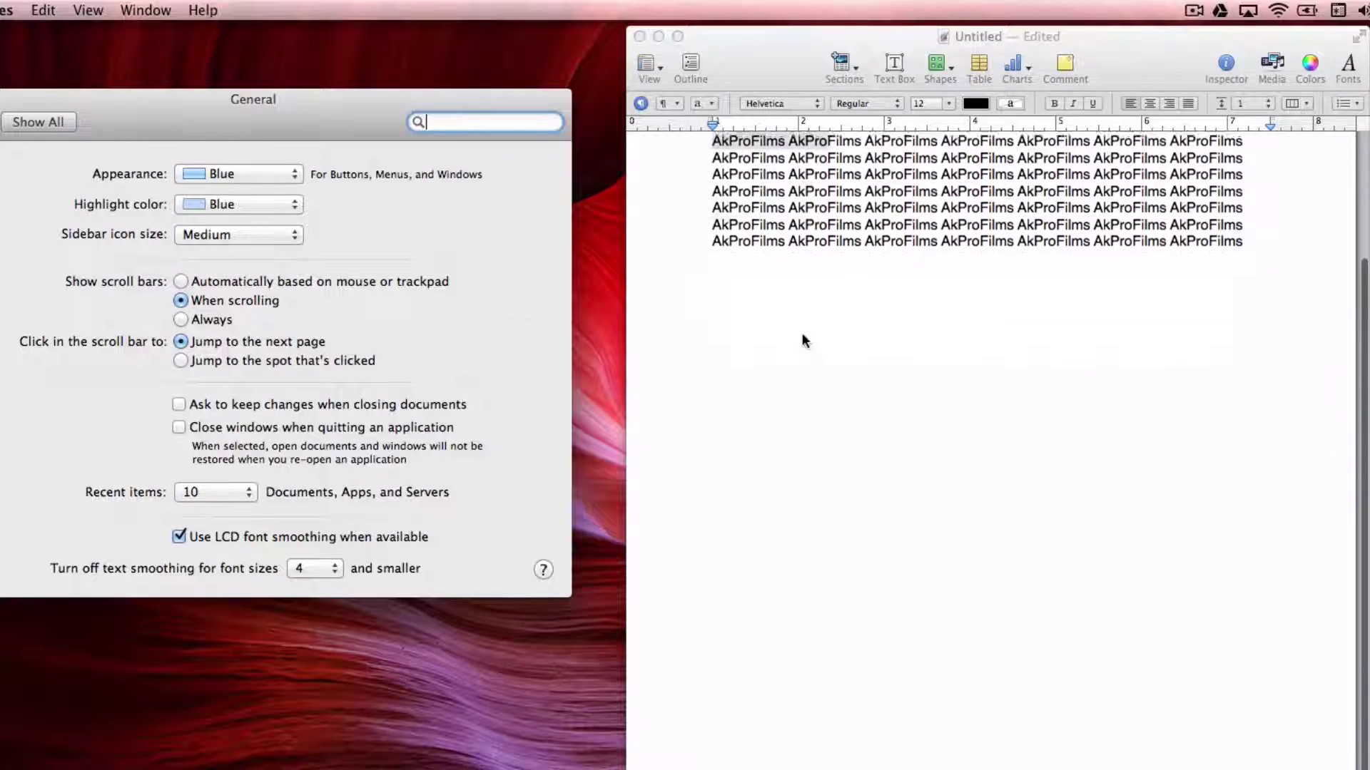
scroll(801, 340, "up", 2)
scroll(801, 352, "down", 2)
scroll(801, 352, "up", 2)
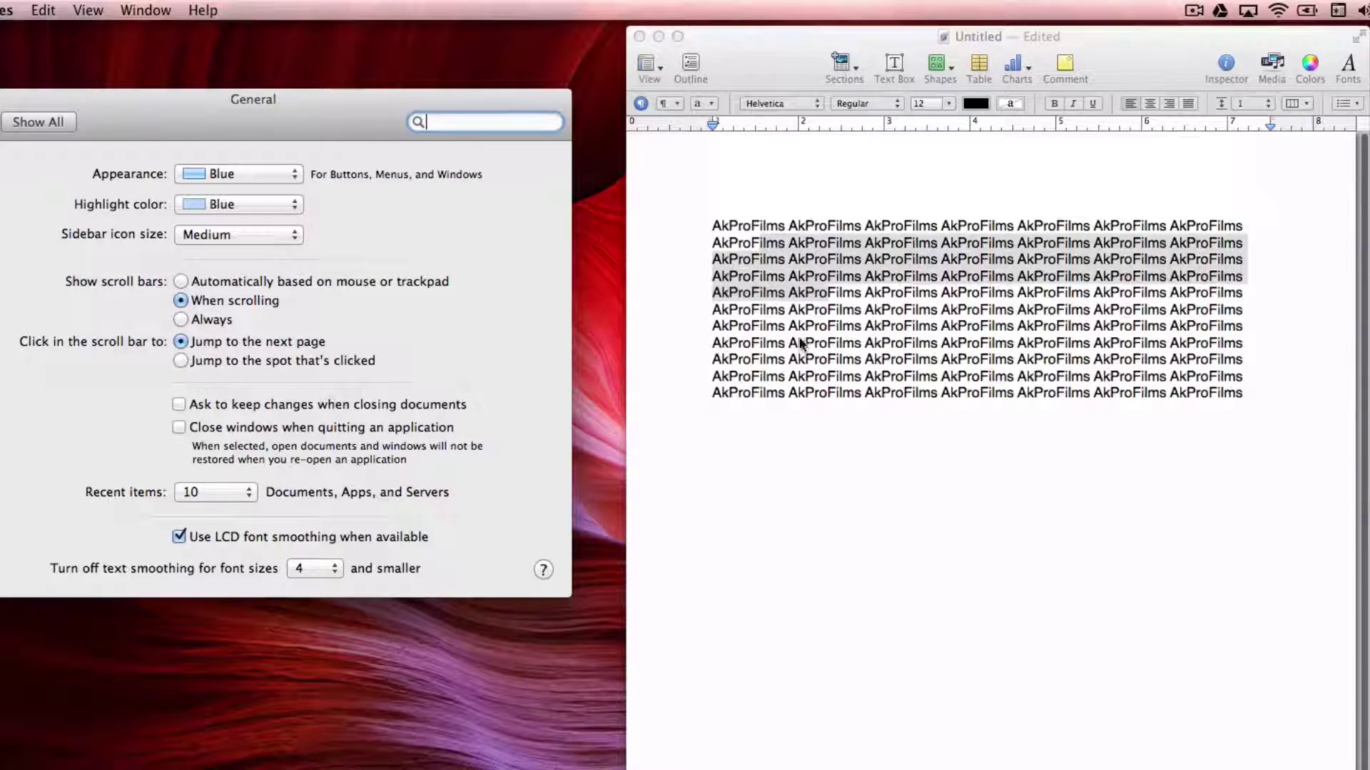
left_click(736, 52)
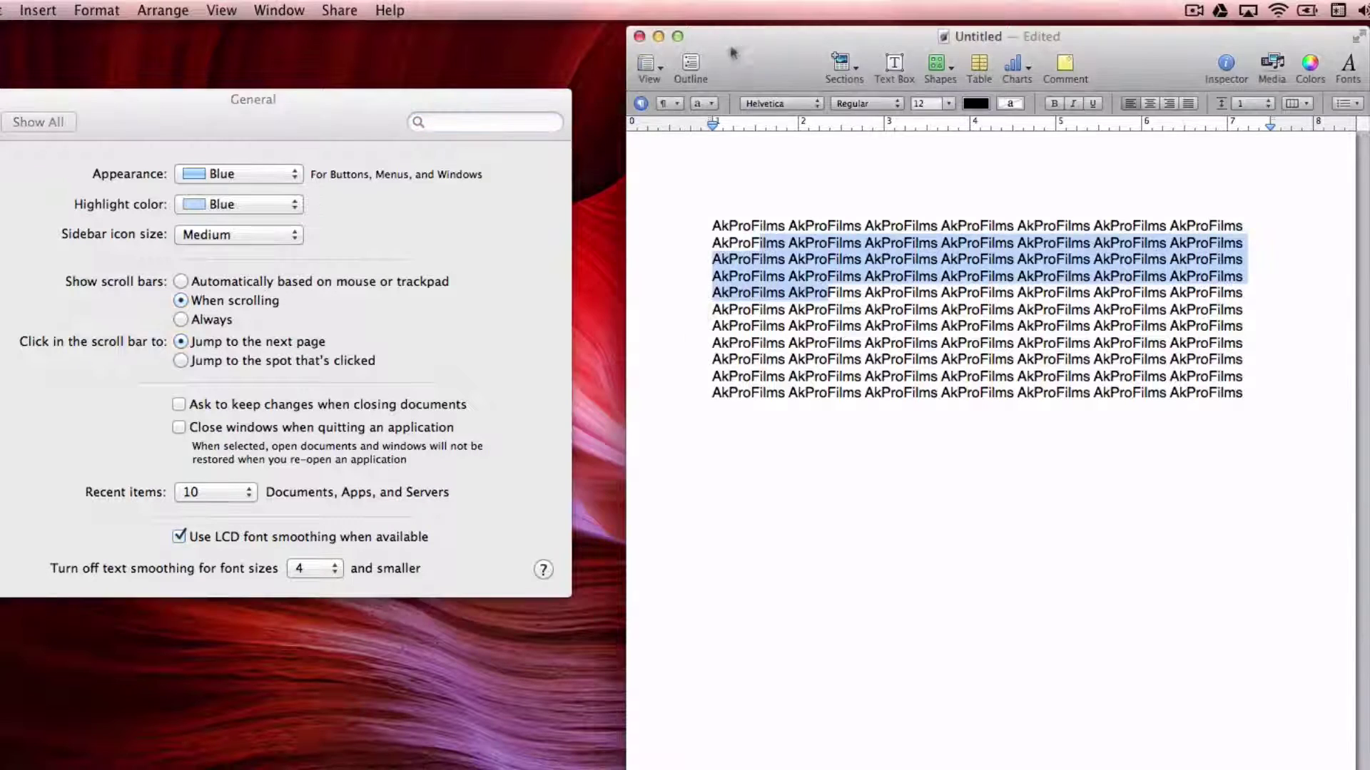
scroll(1180, 468, "down", 2)
scroll(1267, 350, "up", 2)
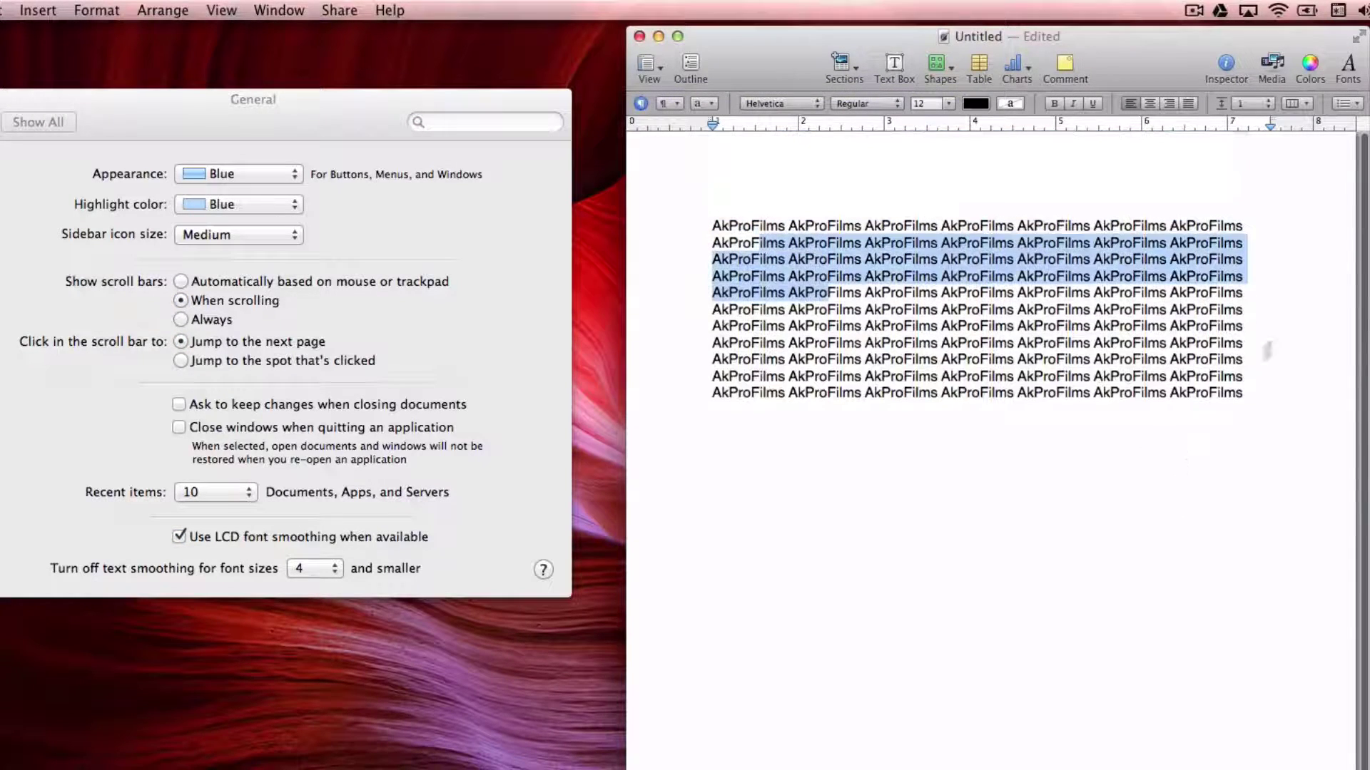
left_click(212, 322)
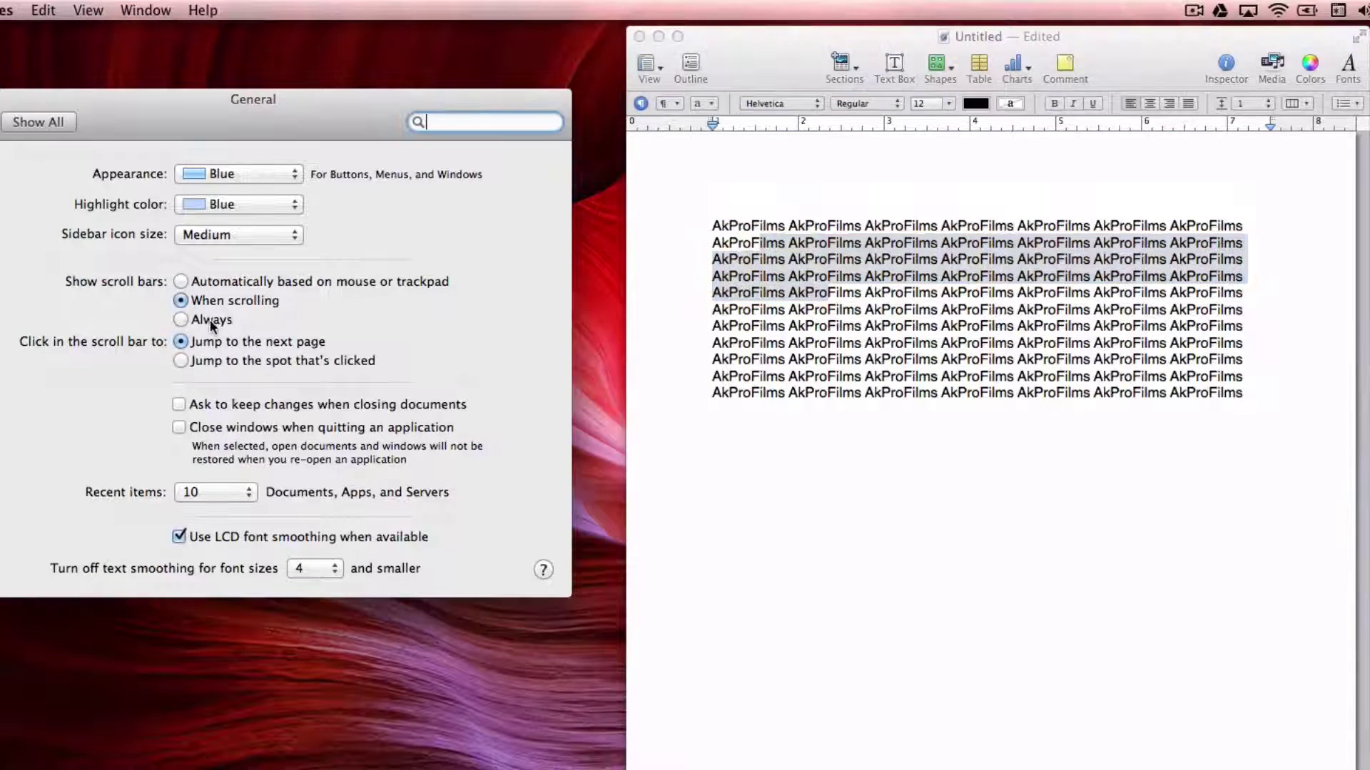
left_click(212, 324)
scroll(1186, 311, "down", 3)
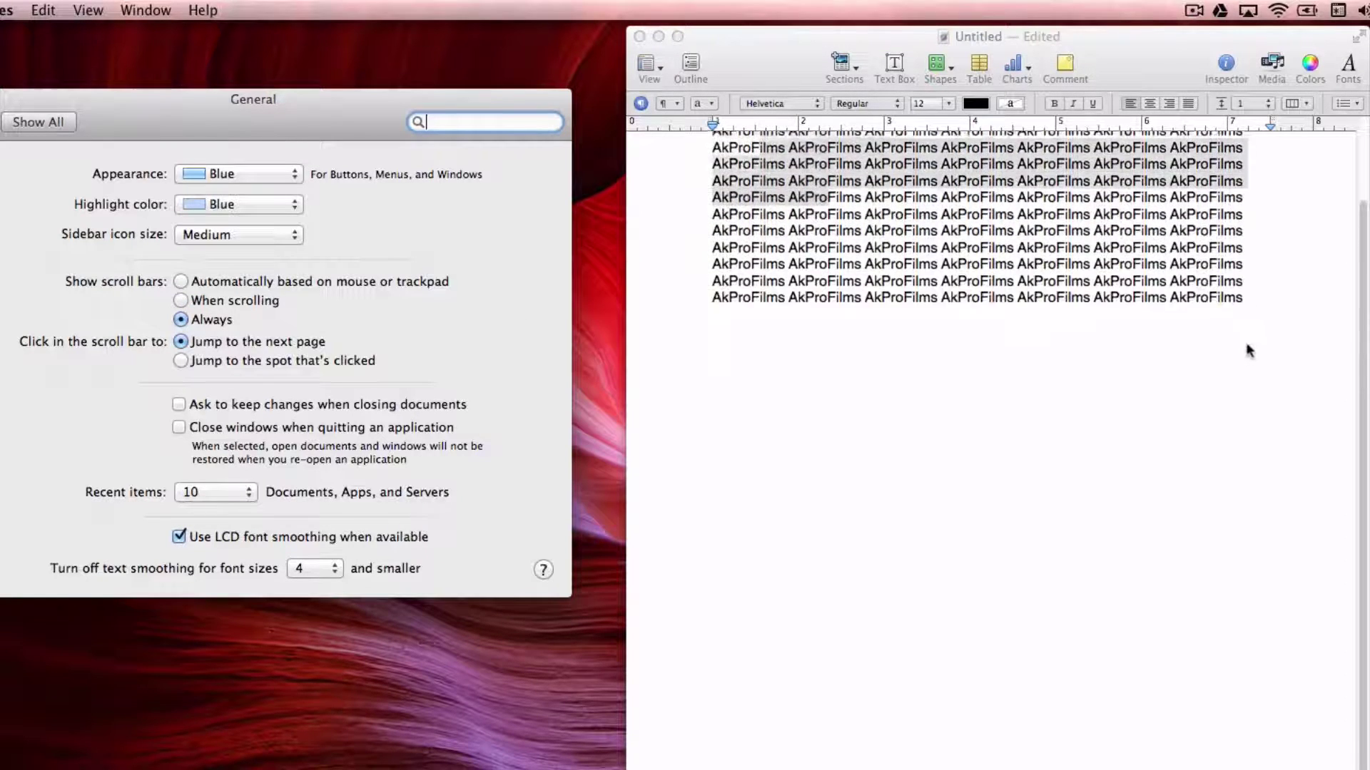
scroll(1274, 340, "up", 3)
left_click(1364, 255)
scroll(1364, 255, "up", 3)
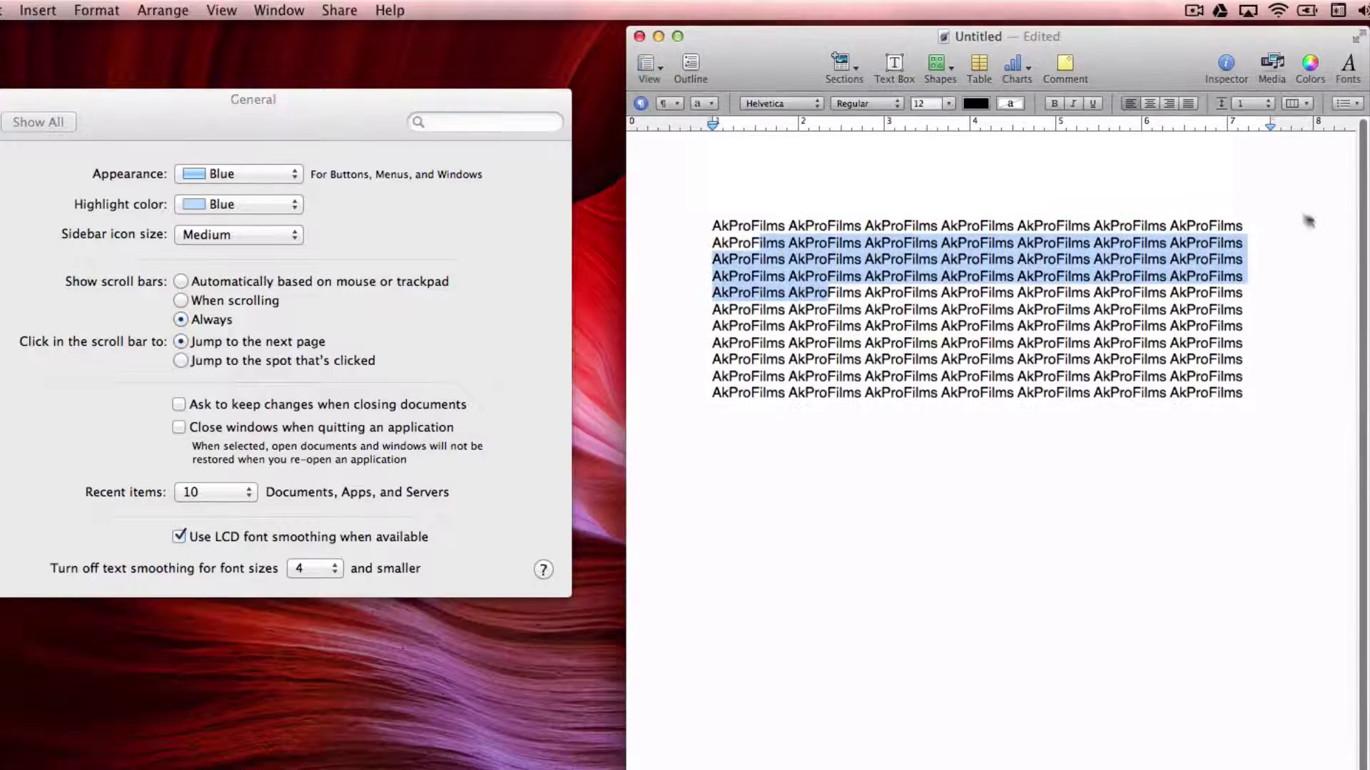
left_click(211, 284)
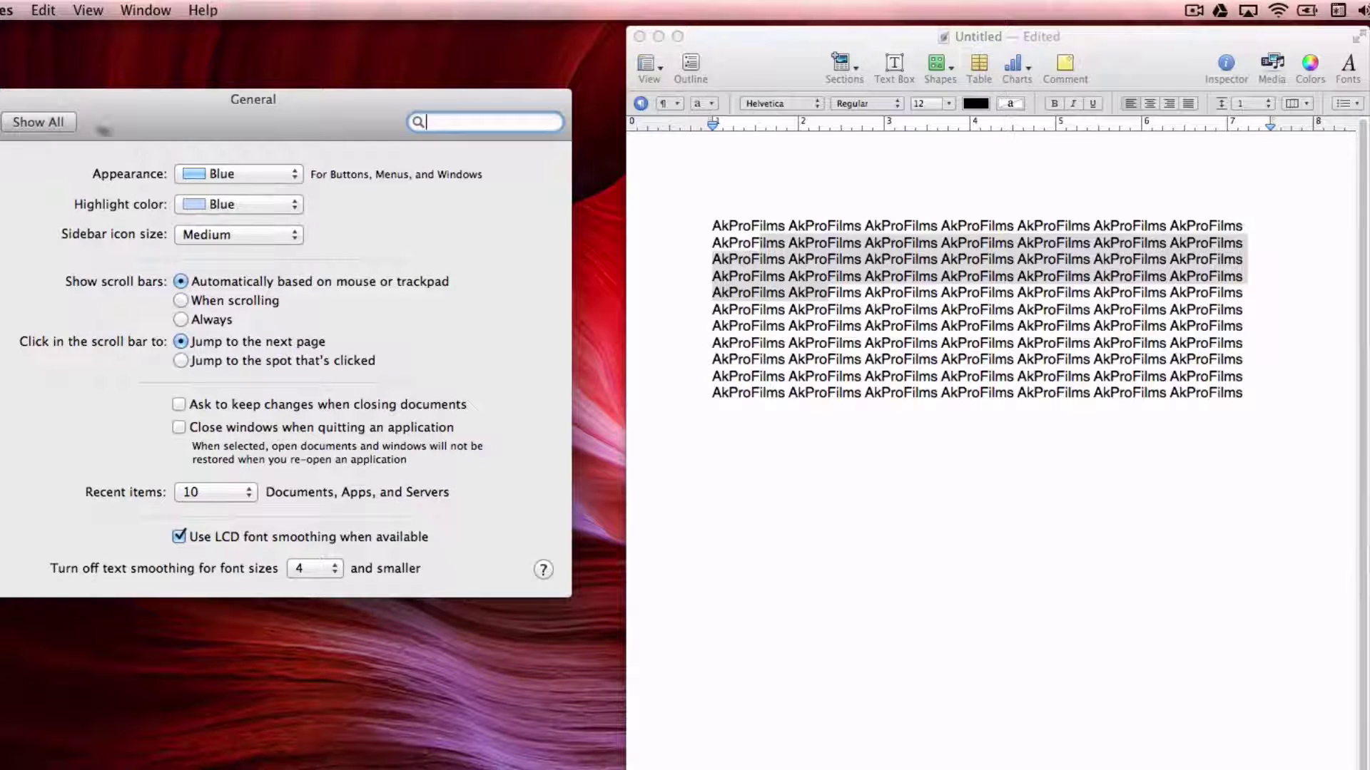
Step: Quit System Preferences and drag the Untitled Pages window toward the screen centre
key("super+q")
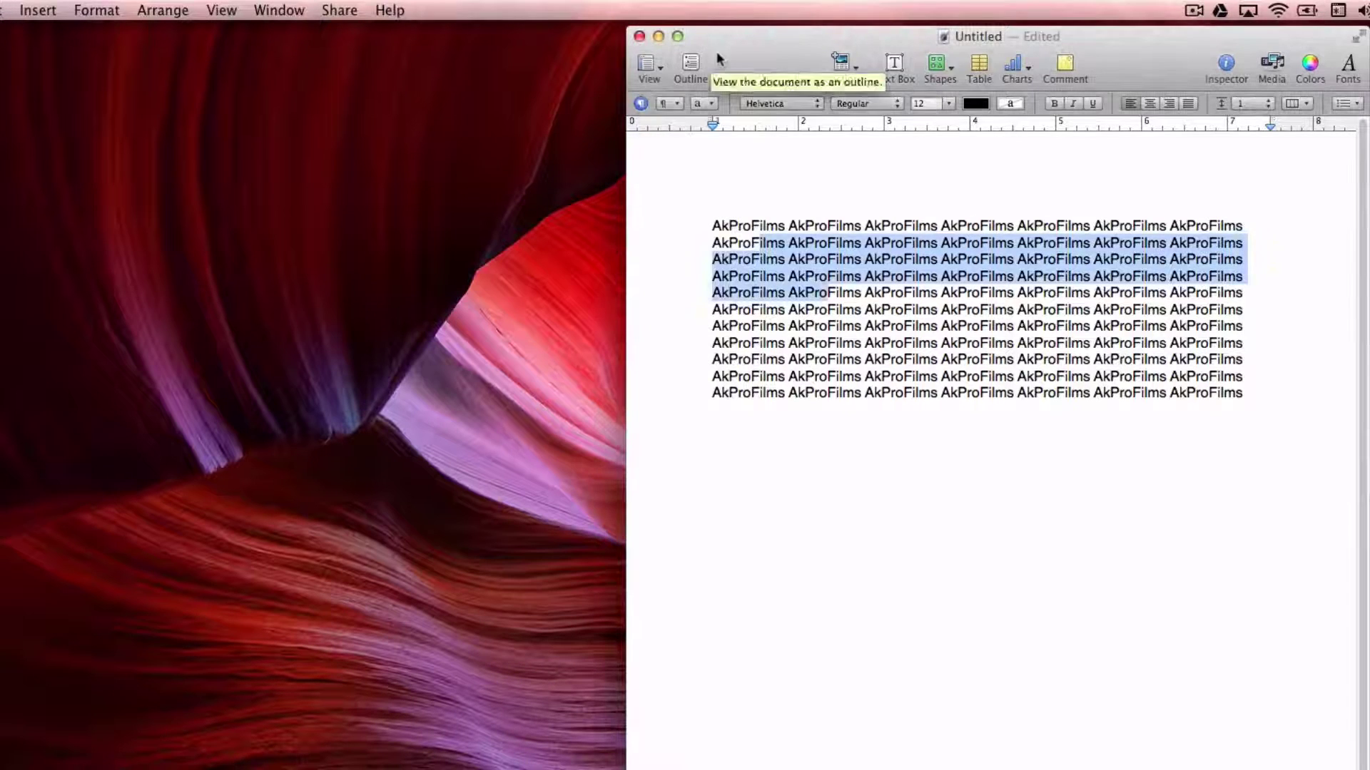
left_click_drag(722, 58, 628, 70)
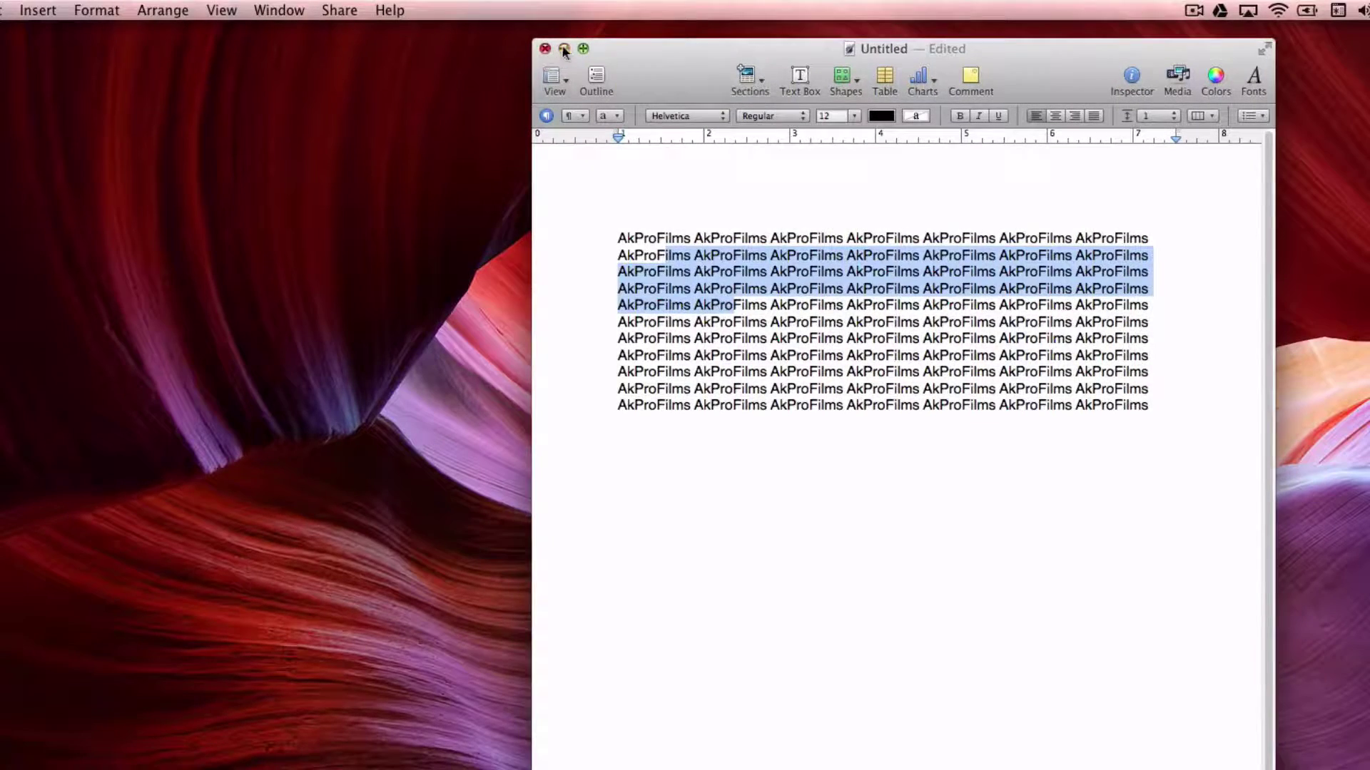